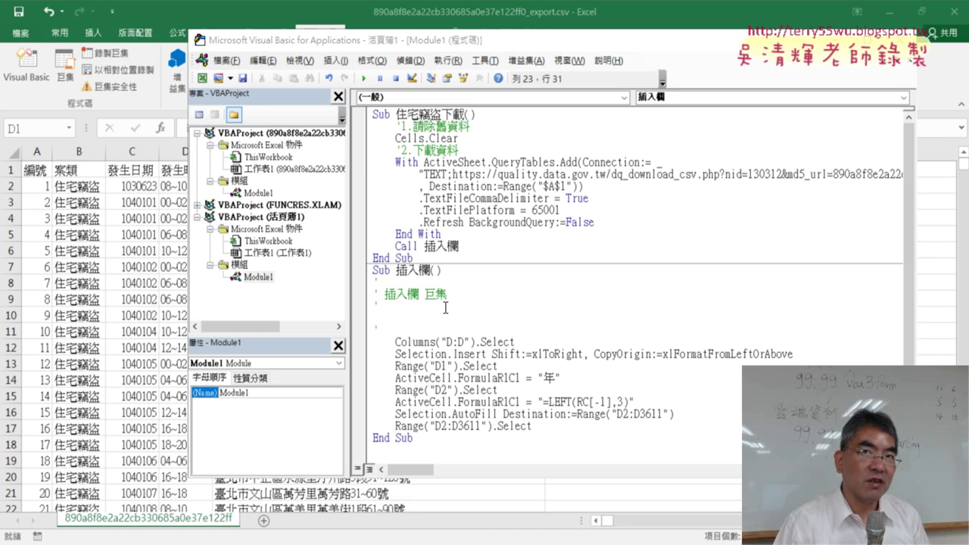
# Step: Delete the recorded comment lines under Sub 插入欄() and indent the empty line
pyautogui.moveTo(373, 341); pyautogui.dragTo(371, 282)
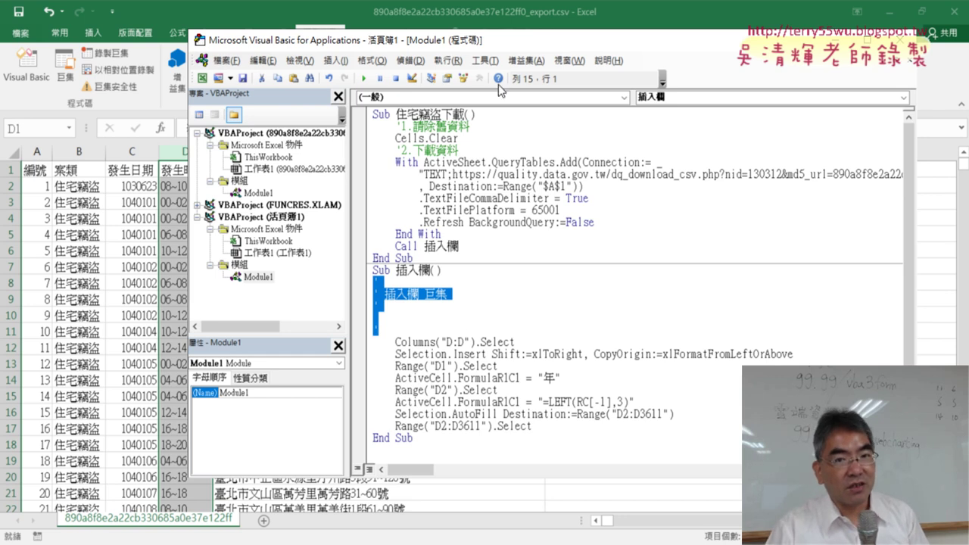
pyautogui.moveTo(447, 41); pyautogui.dragTo(511, 38)
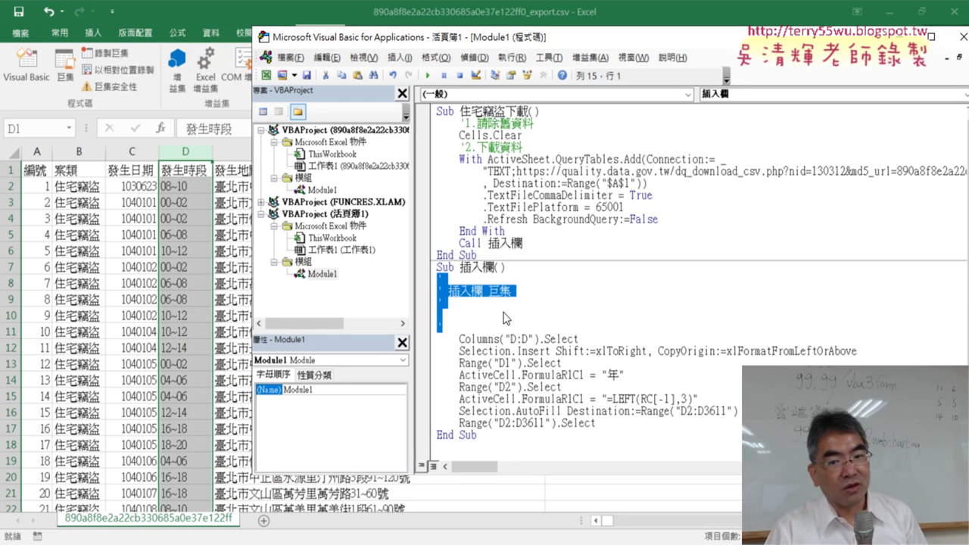
pyautogui.press('Delete')
pyautogui.press('Tab')
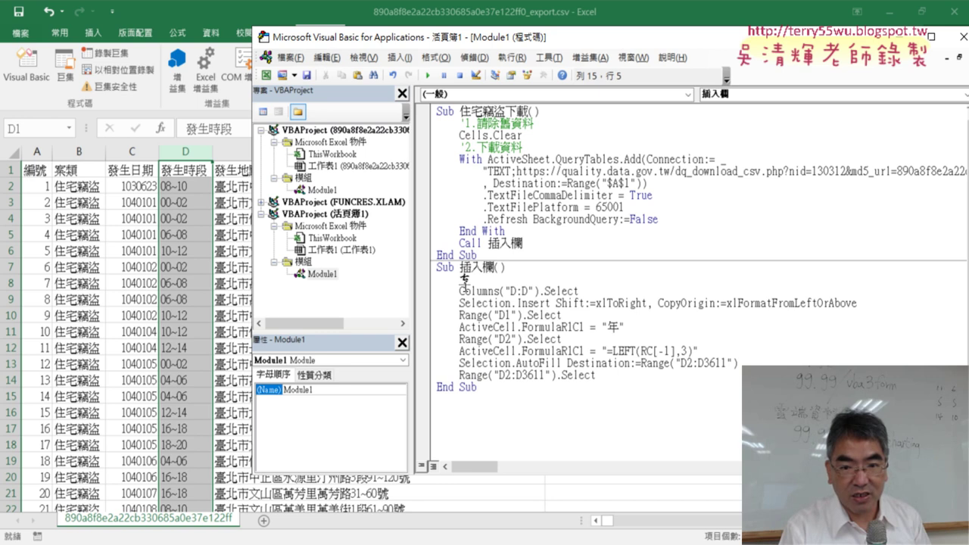
# Step: Write the comment '1.插入D欄 on the empty line at the top of the macro
pyautogui.write("'")
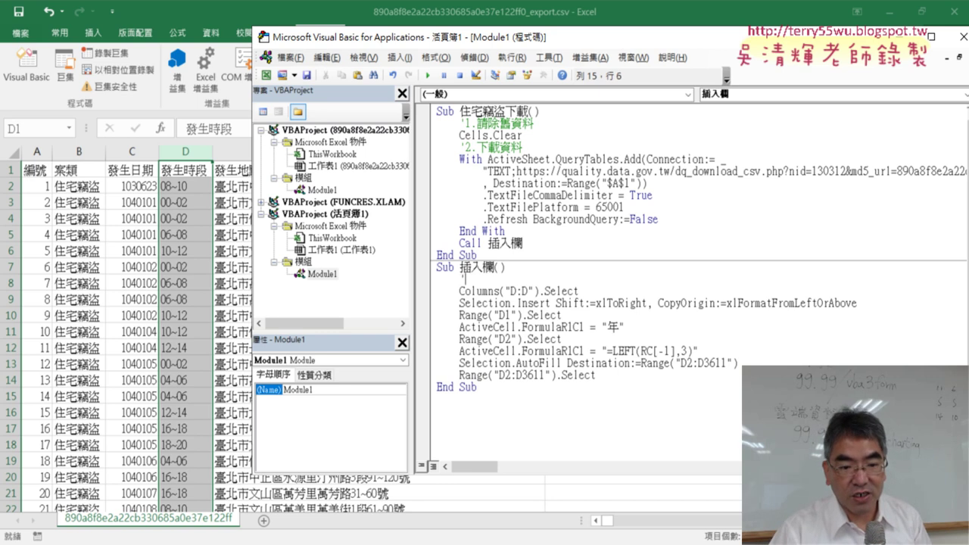
pyautogui.hotkey('shift', 'Left')
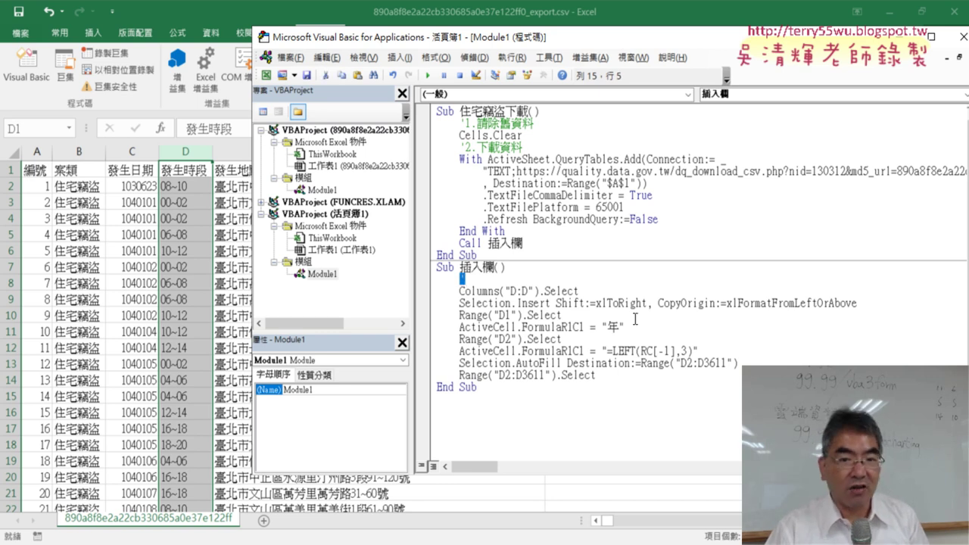
pyautogui.click(536, 282)
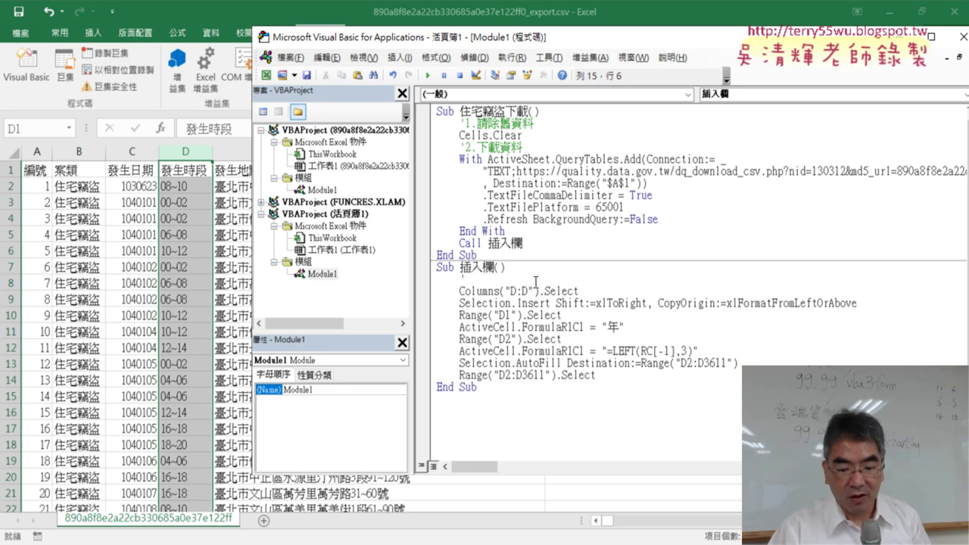
pyautogui.write('1.')
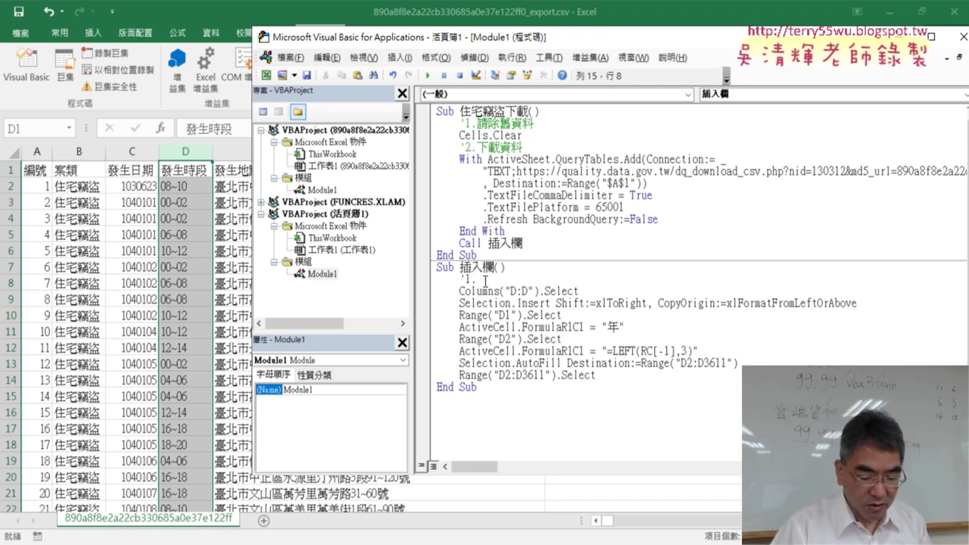
pyautogui.write('ㄔ')
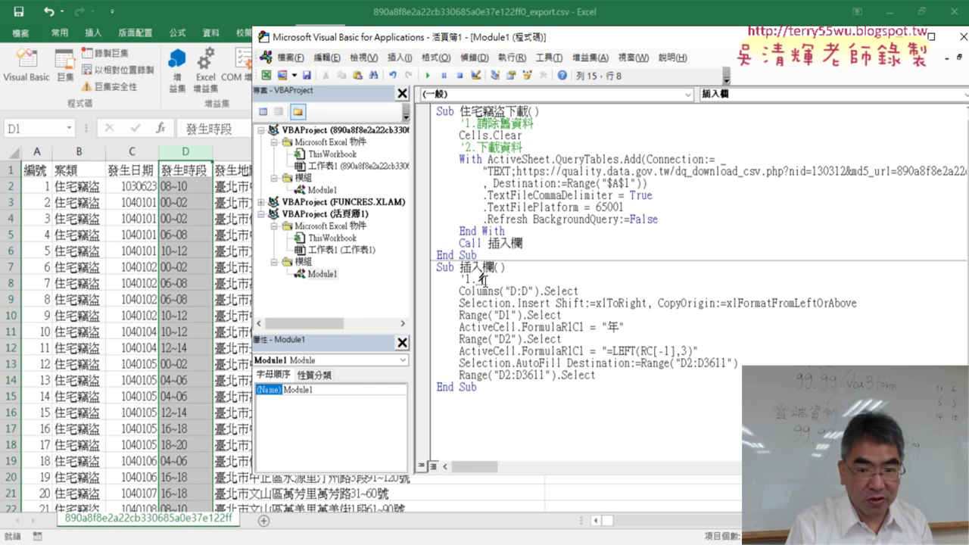
pyautogui.write('插入')
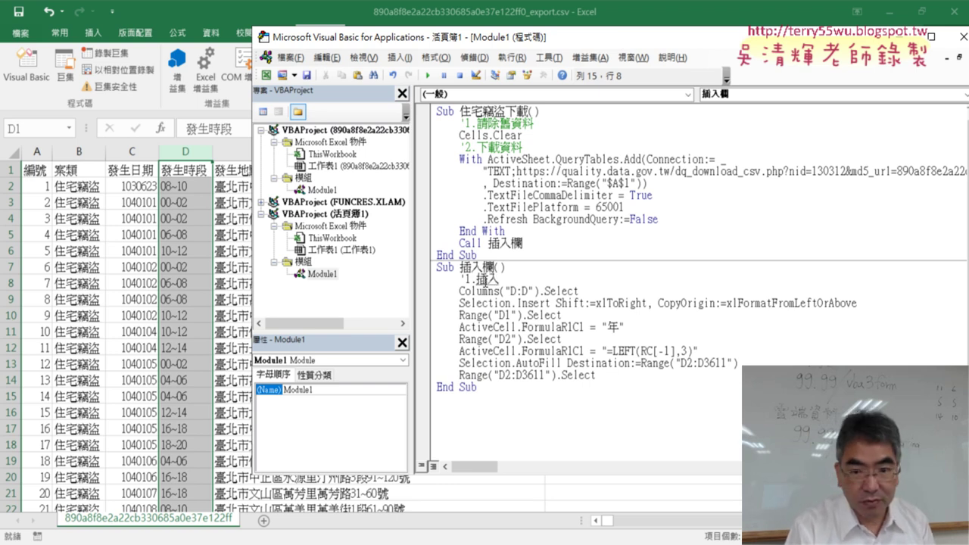
pyautogui.write('ㄉㄌㄢ')
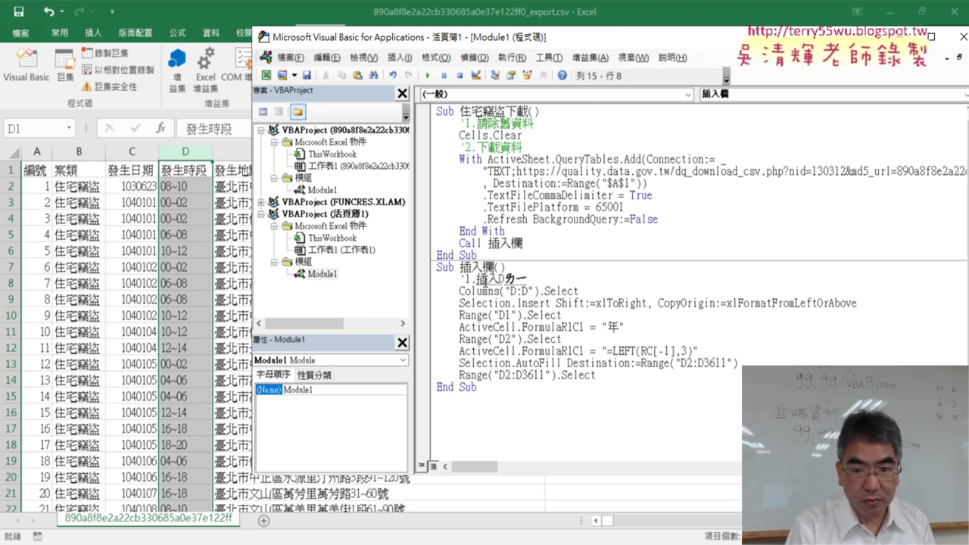
pyautogui.write('6')
pyautogui.press('Down')
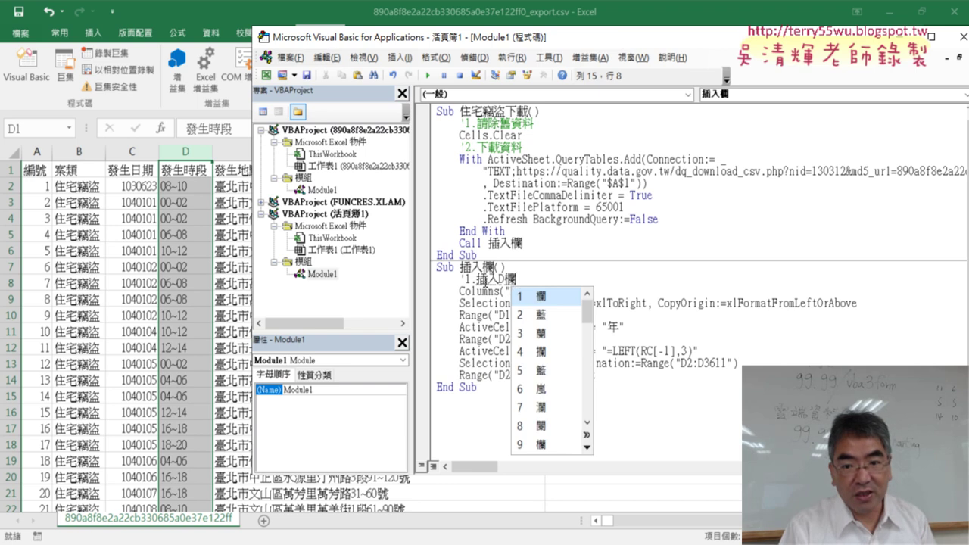
pyautogui.press('Return')
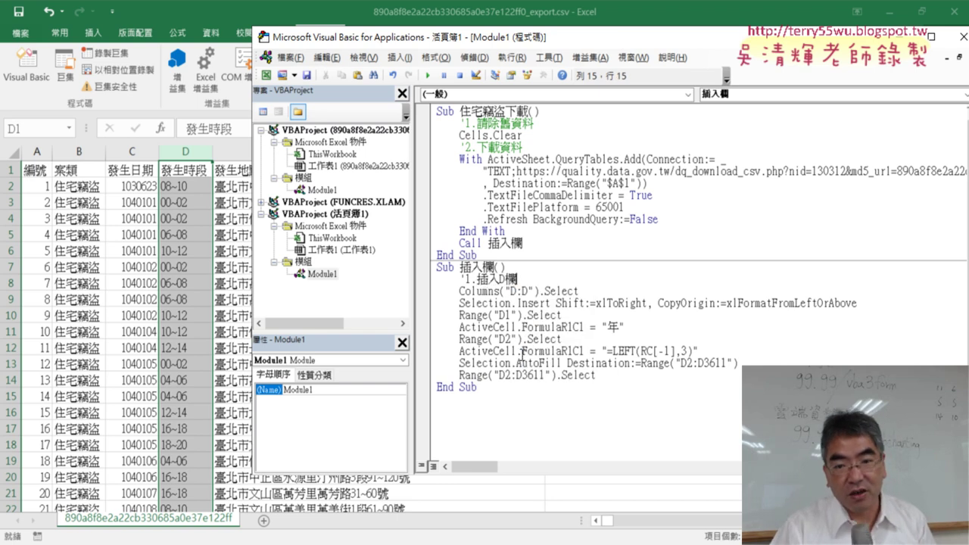
pyautogui.press('Home')
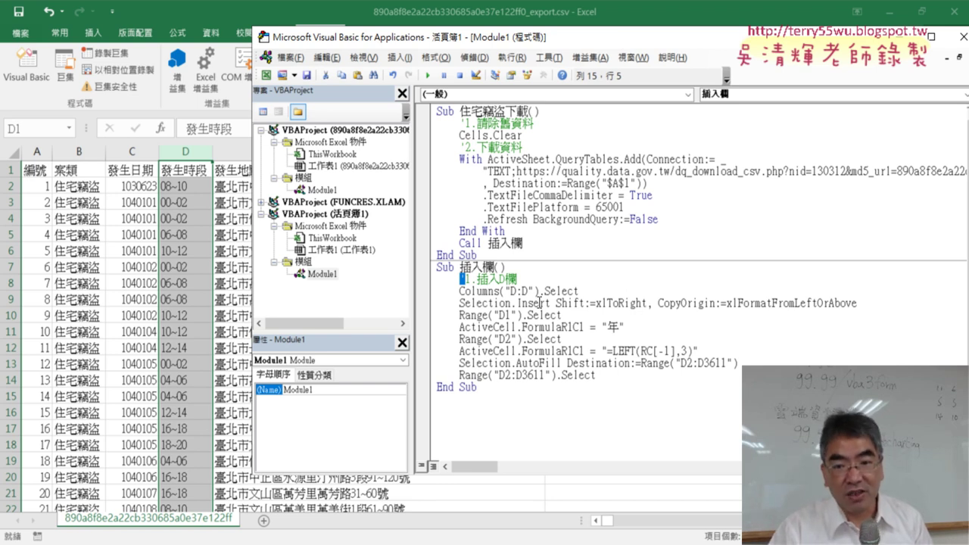
# Step: Add a blank line after Columns("D:D").Select
pyautogui.press('Down')
pyautogui.hotkey('shift', 'Right')
pyautogui.hotkey('shift', 'Right')
pyautogui.hotkey('shift', 'Right')
pyautogui.hotkey('shift', 'Right')
pyautogui.hotkey('shift', 'Right')
pyautogui.hotkey('shift', 'Right')
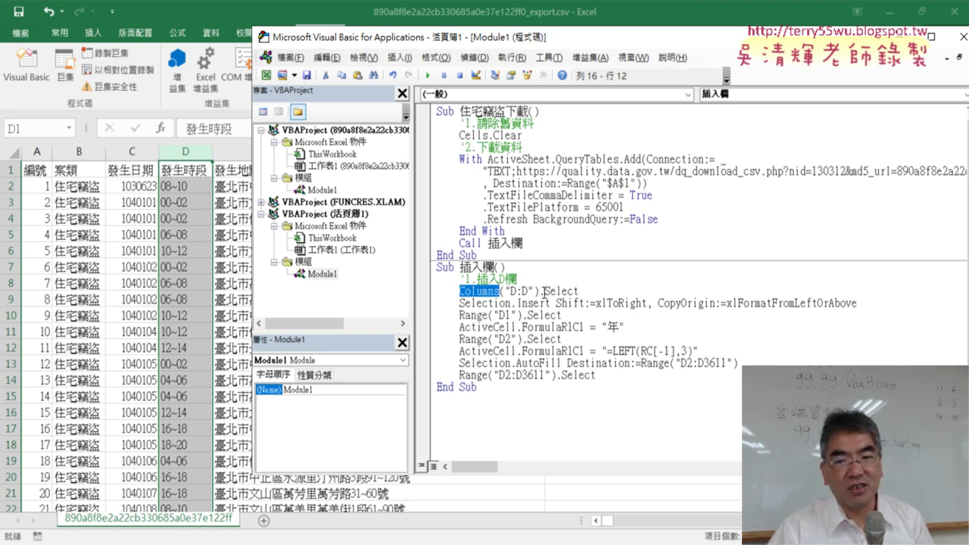
pyautogui.moveTo(540, 291); pyautogui.dragTo(580, 291)
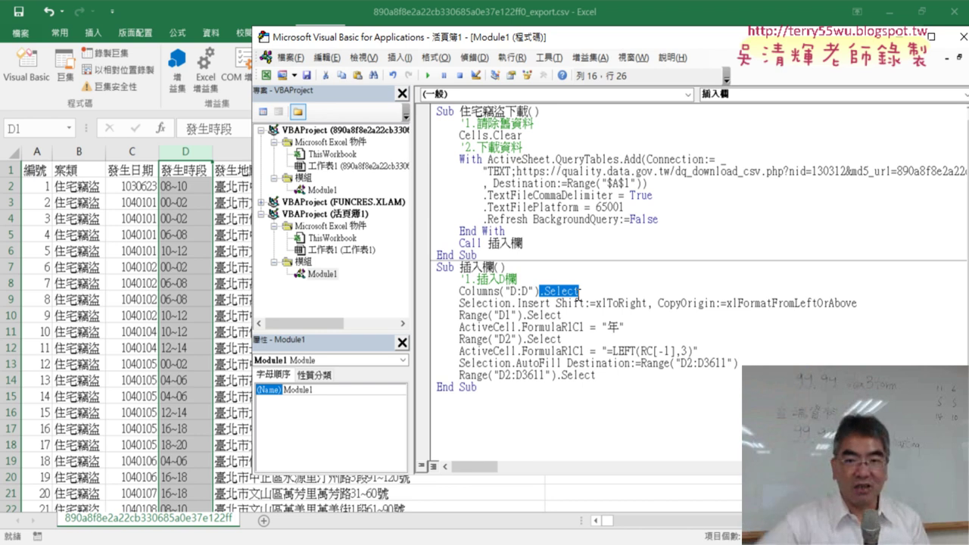
pyautogui.doubleClick(530, 303)
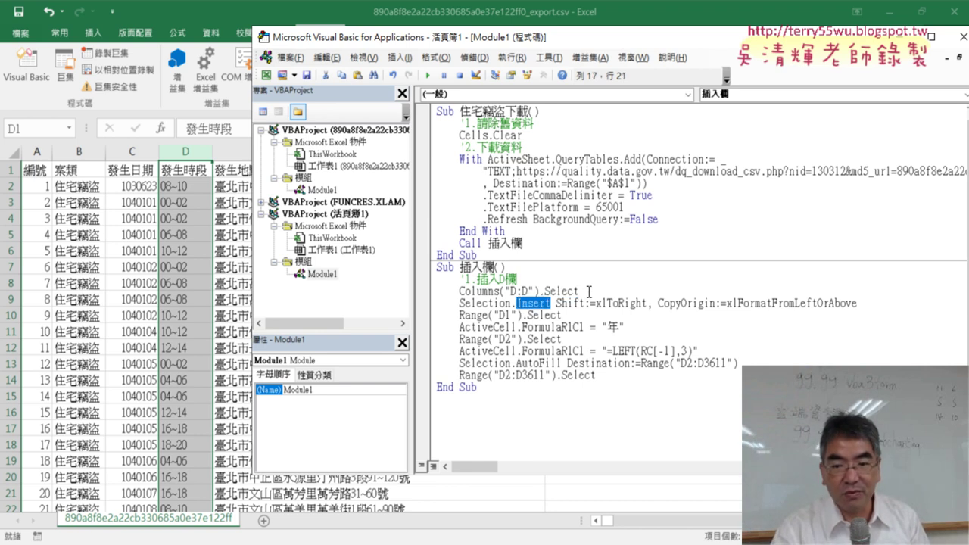
pyautogui.click(592, 291)
pyautogui.press('Return')
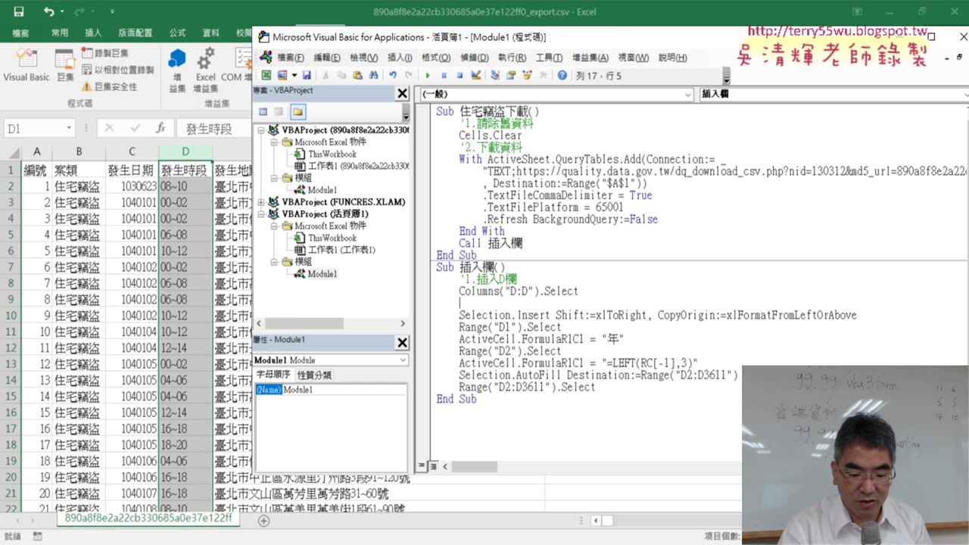
# Step: Move the 插入D欄 text into a new '2.插入D欄 comment
pyautogui.write("'2.")
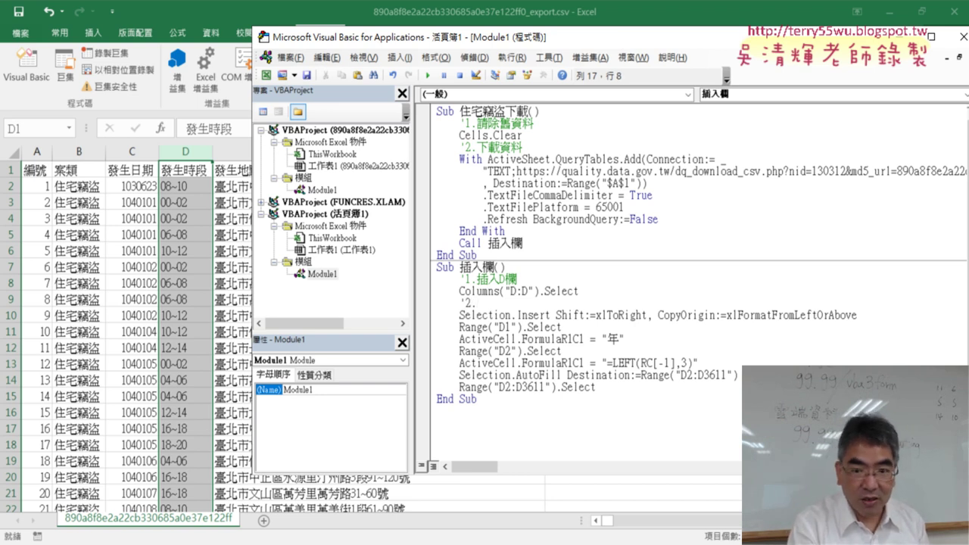
pyautogui.moveTo(518, 280); pyautogui.dragTo(477, 280)
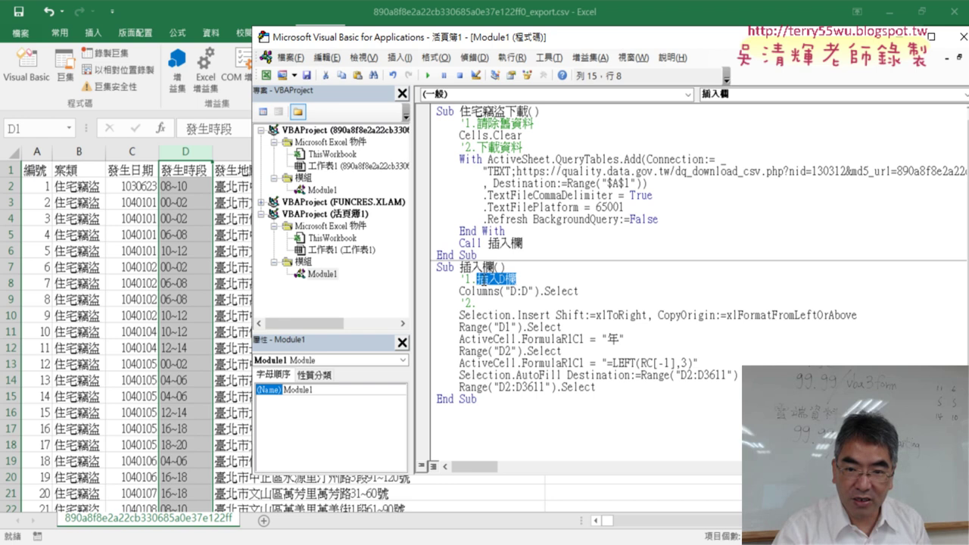
pyautogui.hotkey('ctrl', 'x')
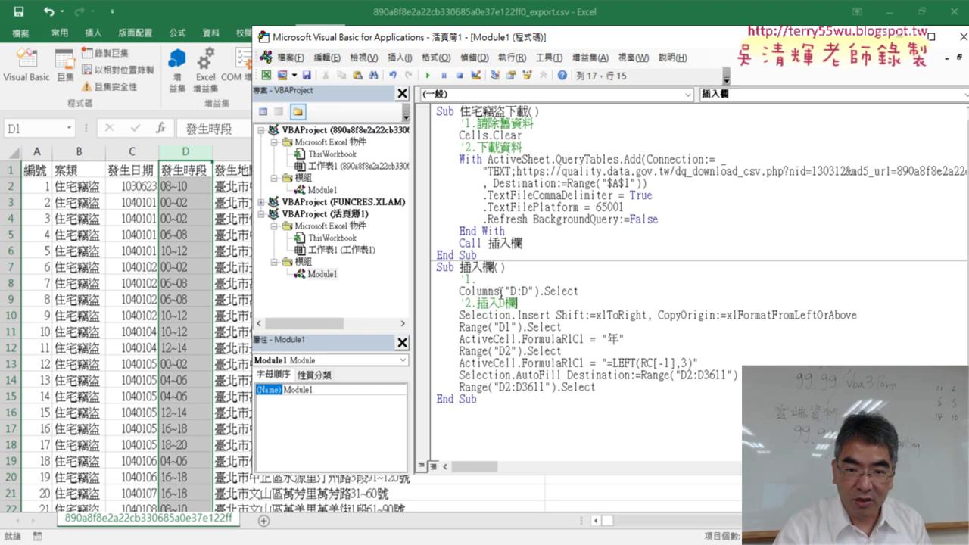
pyautogui.press('Down')
pyautogui.press('Down')
pyautogui.hotkey('ctrl', 'v')
pyautogui.press('Up')
pyautogui.press('Up')
# Step: Rewrite the first comment as '1.選取D欄 and start a '3. comment after Selection.Insert
pyautogui.write('c')
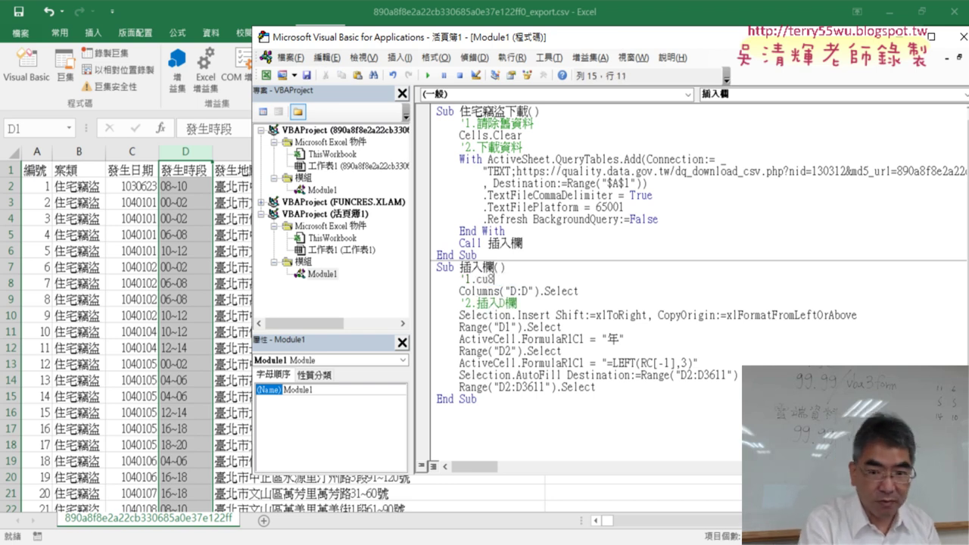
pyautogui.press('BackSpace')
pyautogui.write('v')
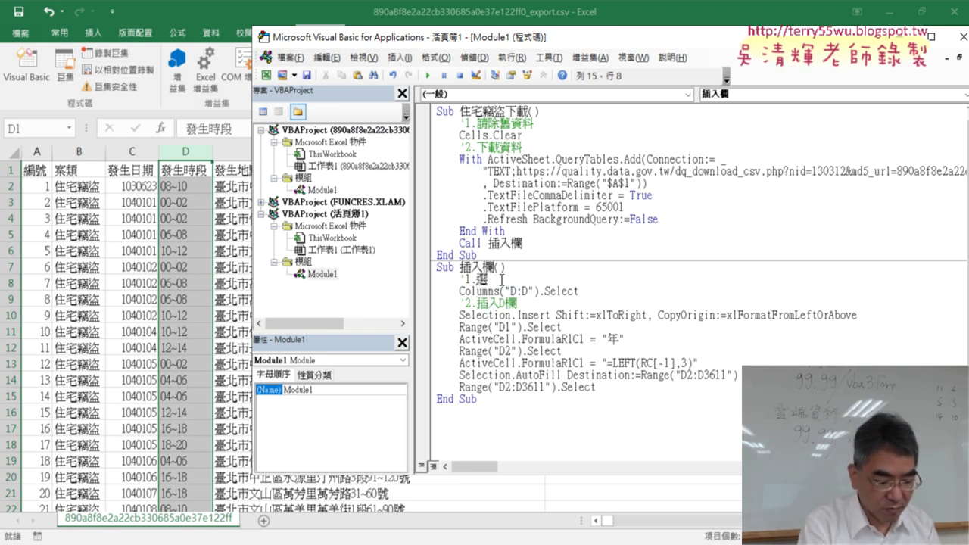
pyautogui.write('選取列06')
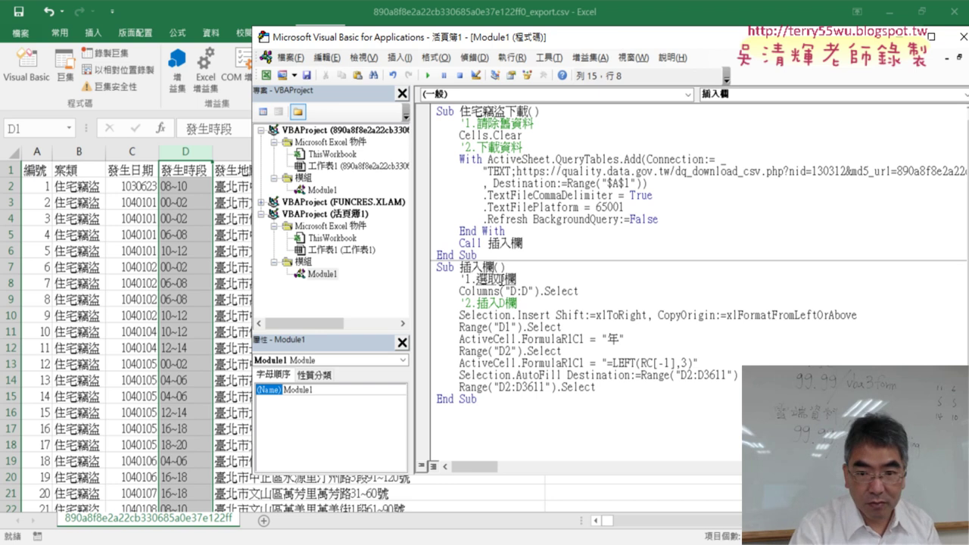
pyautogui.write('D')
pyautogui.press('Return')
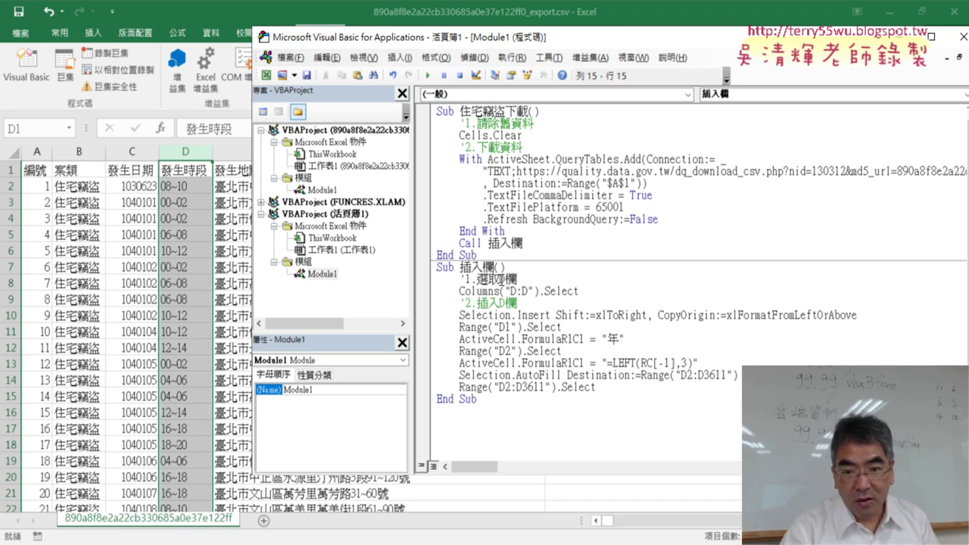
pyautogui.click(886, 318)
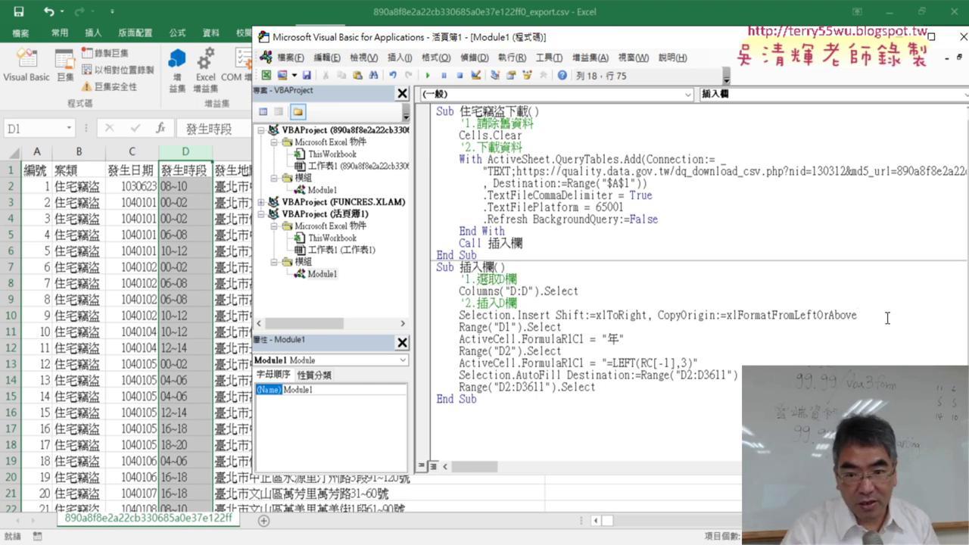
pyautogui.press('Return')
pyautogui.write("'3.")
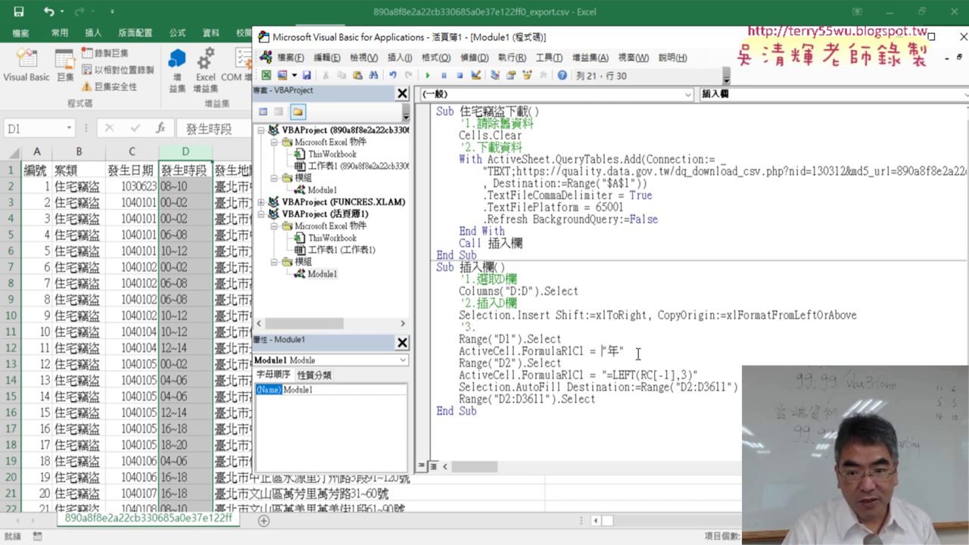
pyautogui.press('Return')
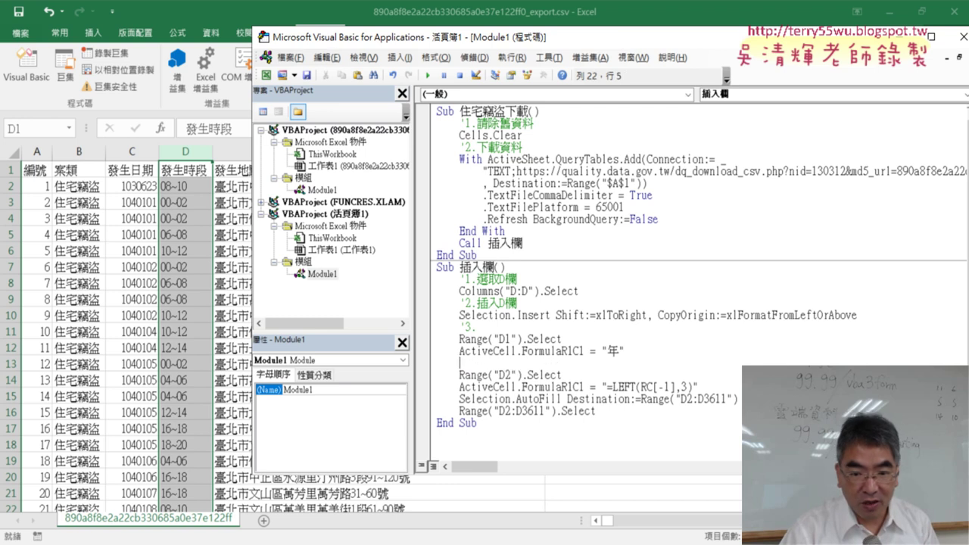
pyautogui.write('ㄅ')
pyautogui.press('BackSpace')
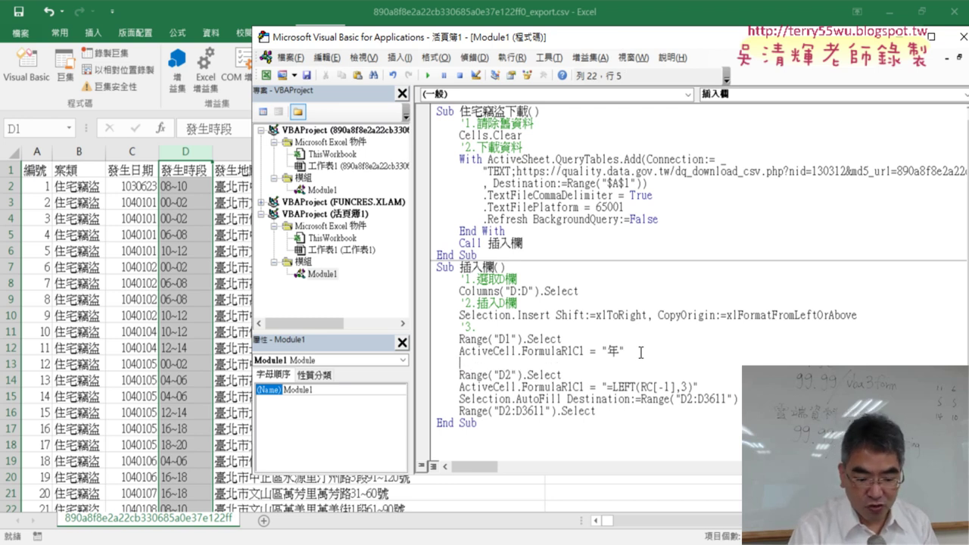
pyautogui.write("'4.")
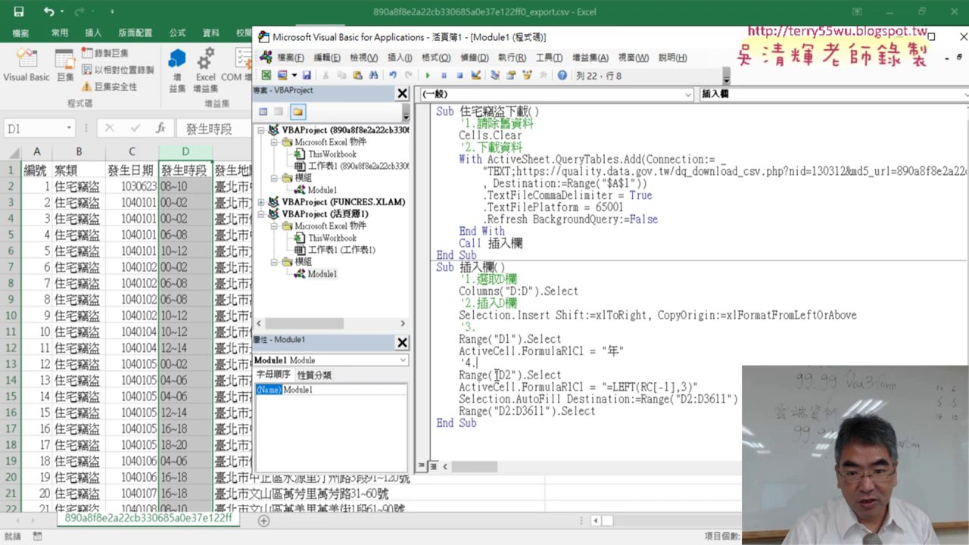
pyautogui.moveTo(498, 375); pyautogui.dragTo(520, 374)
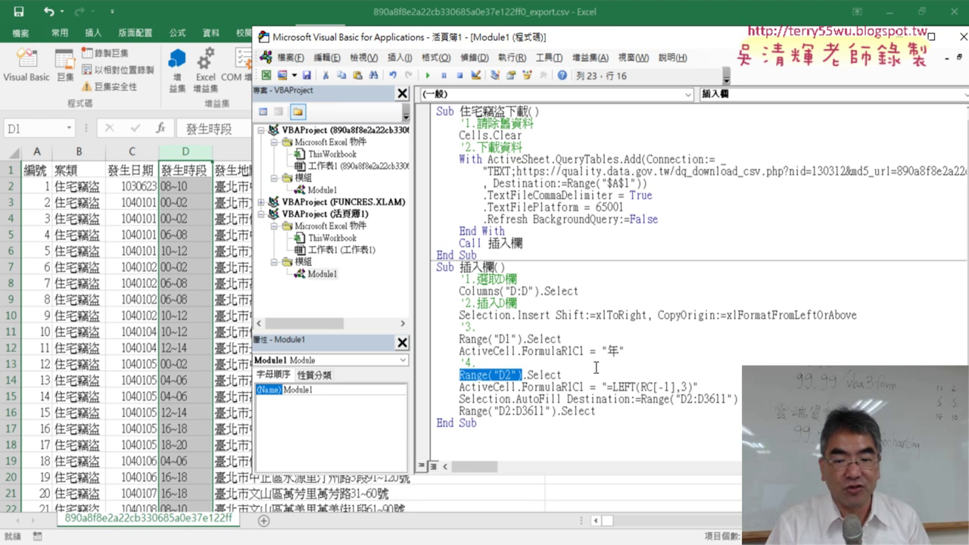
pyautogui.moveTo(494, 374); pyautogui.dragTo(506, 375)
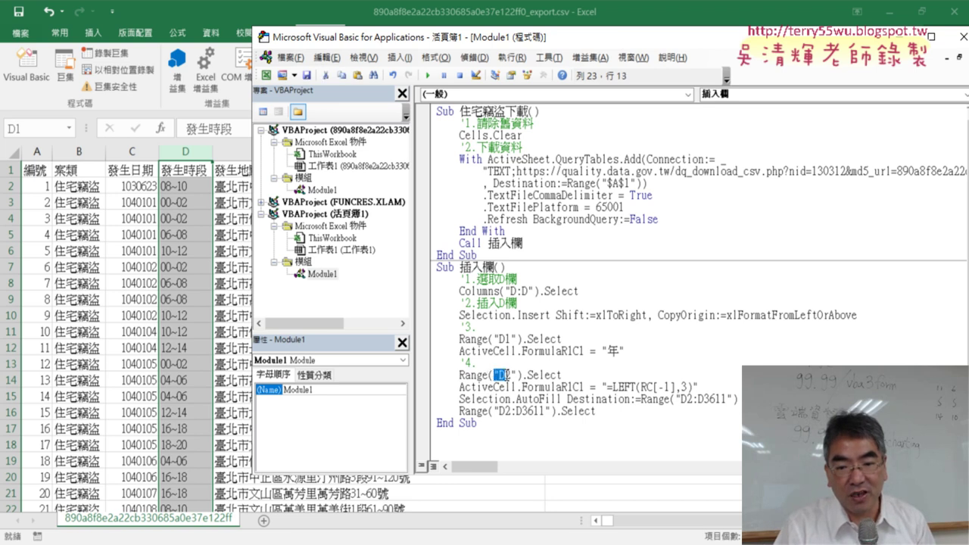
pyautogui.click(558, 374)
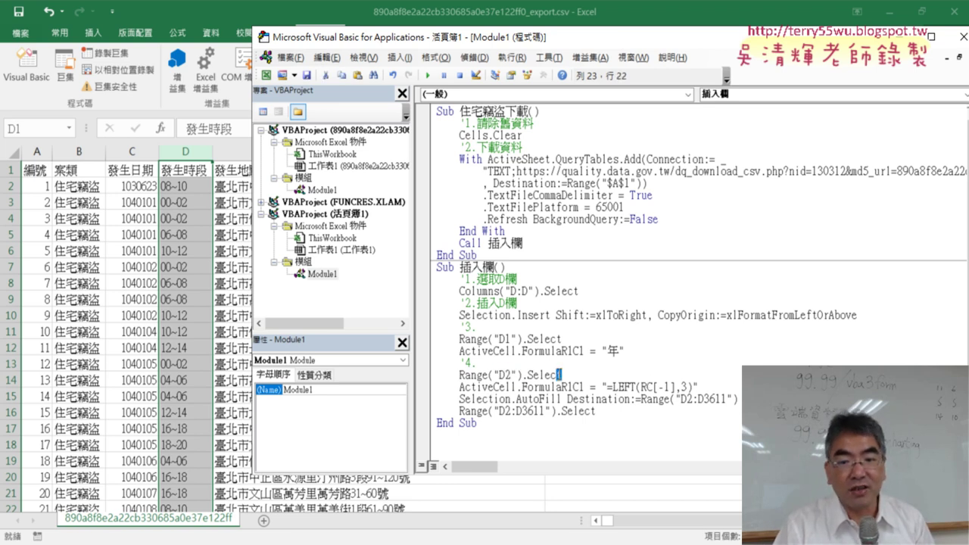
pyautogui.moveTo(562, 375); pyautogui.dragTo(522, 375)
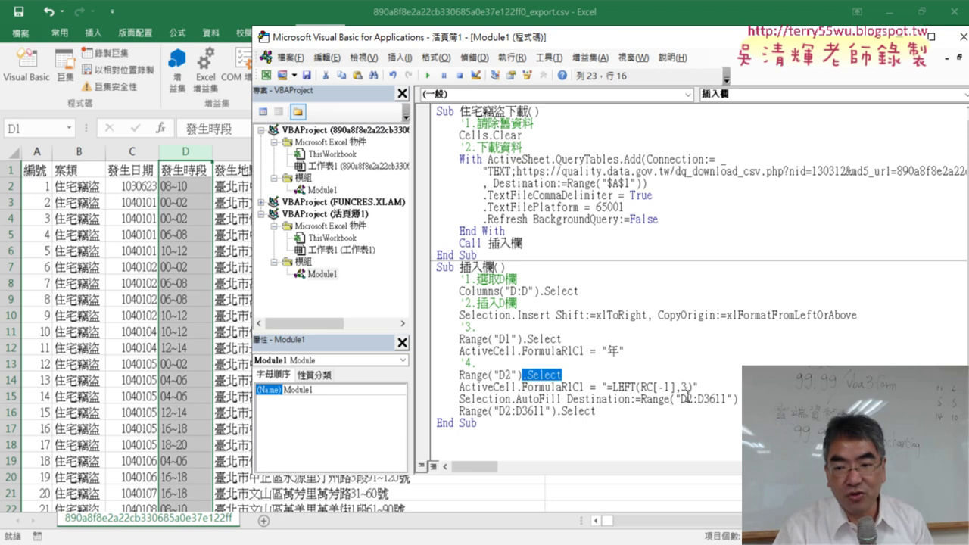
pyautogui.moveTo(698, 386); pyautogui.dragTo(602, 386)
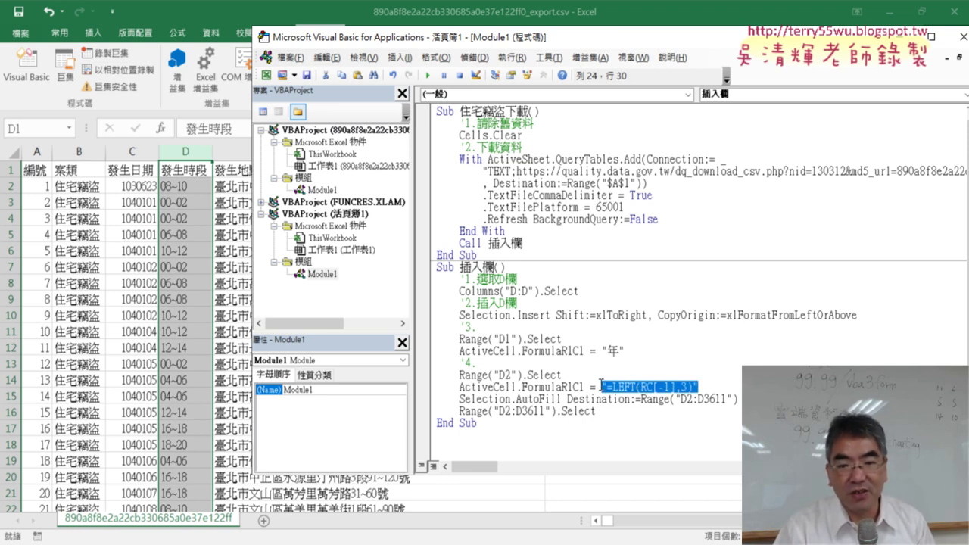
pyautogui.click(642, 388)
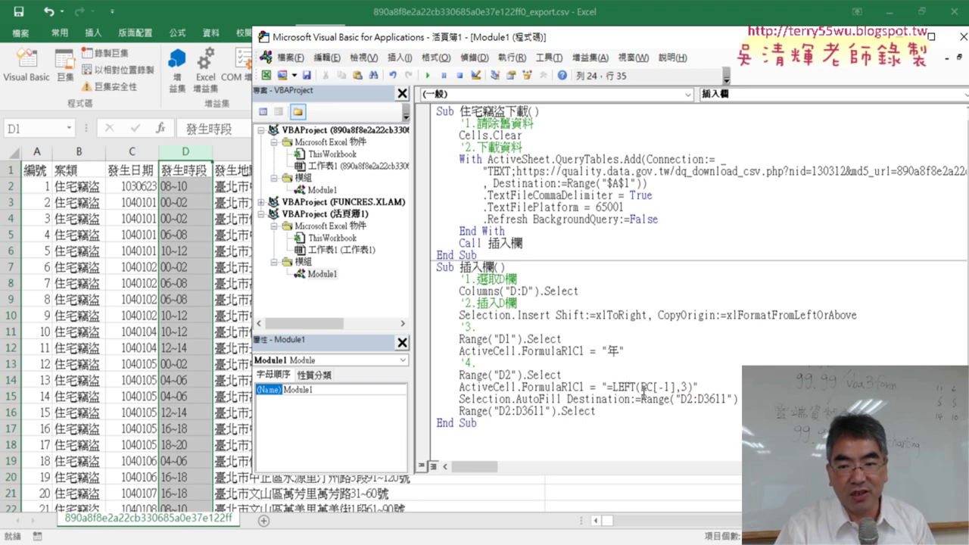
pyautogui.moveTo(642, 388); pyautogui.dragTo(652, 388)
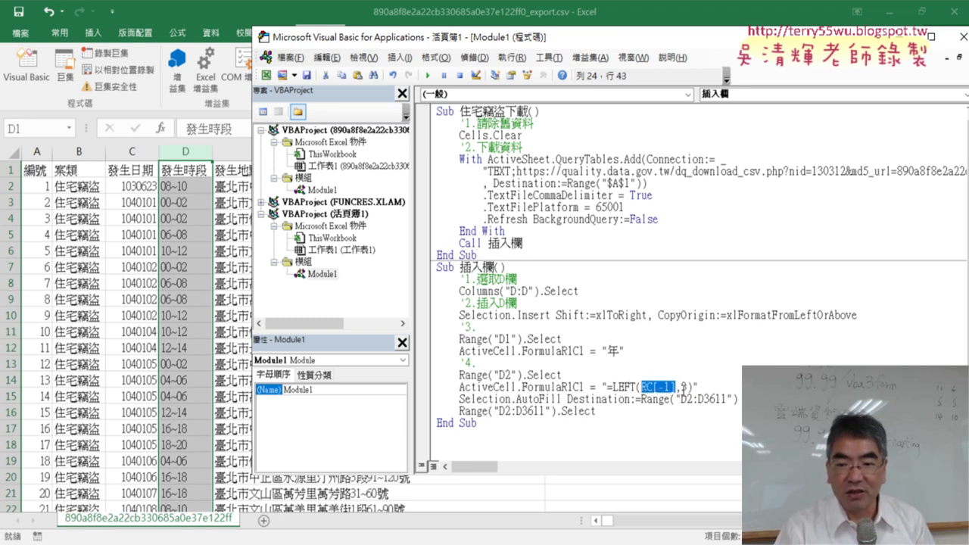
pyautogui.click(620, 386)
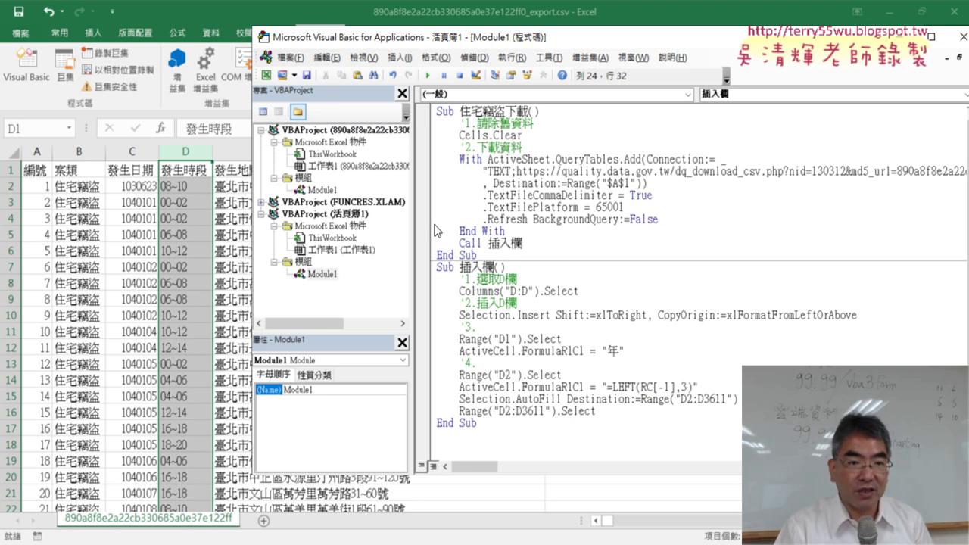
# Step: Run the 插入欄 macro and compare C2 in the sheet formula with RC[-1] in the code
pyautogui.click(429, 76)
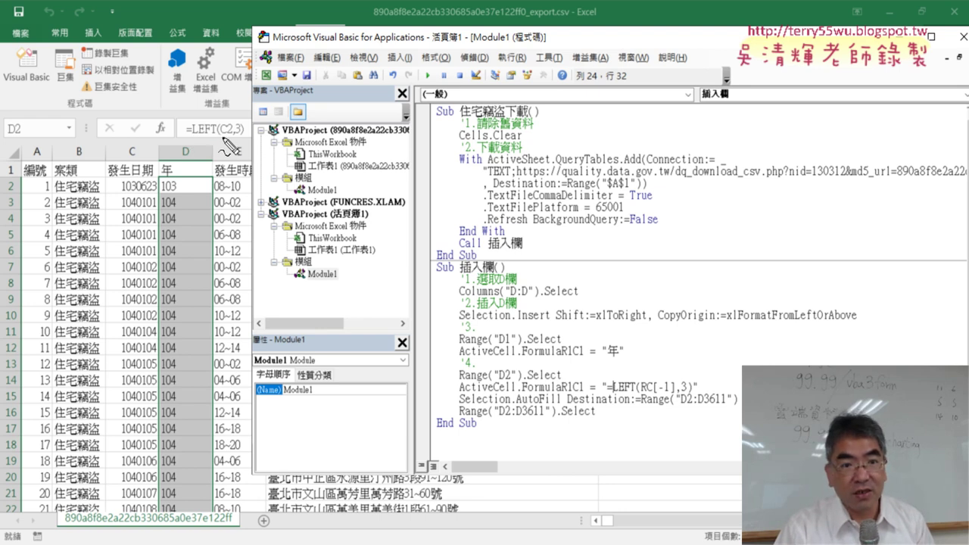
pyautogui.moveTo(222, 137); pyautogui.dragTo(229, 137)
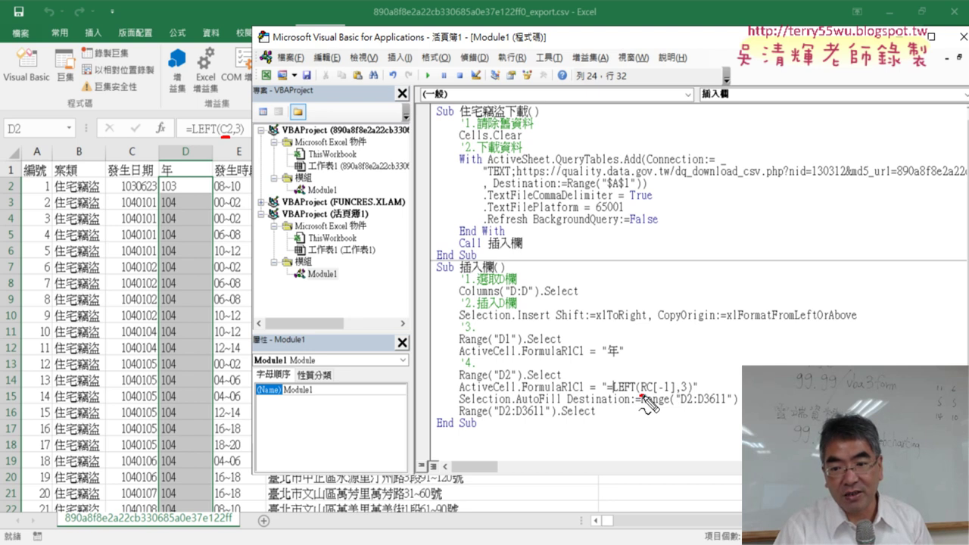
pyautogui.moveTo(639, 395); pyautogui.dragTo(670, 394)
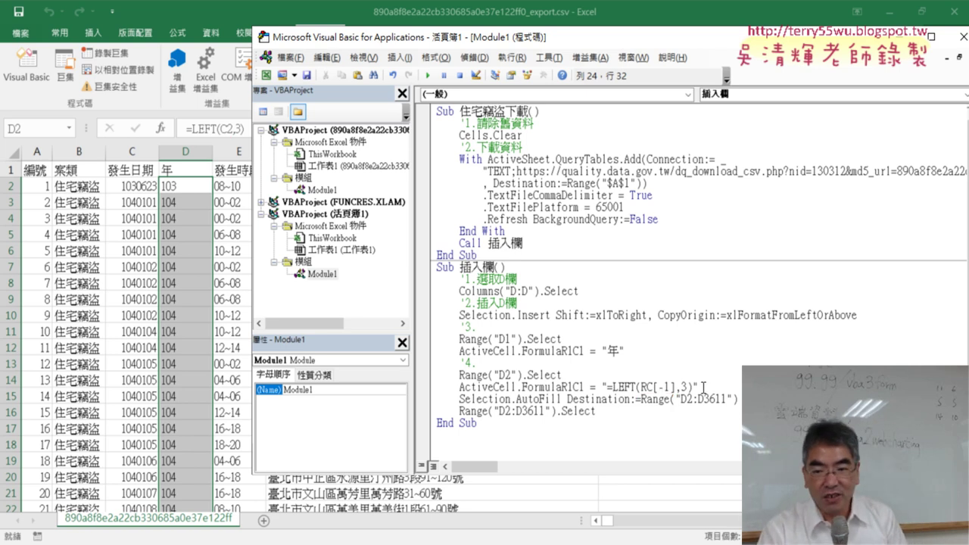
# Step: Add a '5. comment above the AutoFill line that fills D2:D3611
pyautogui.click(703, 388)
pyautogui.press('Return')
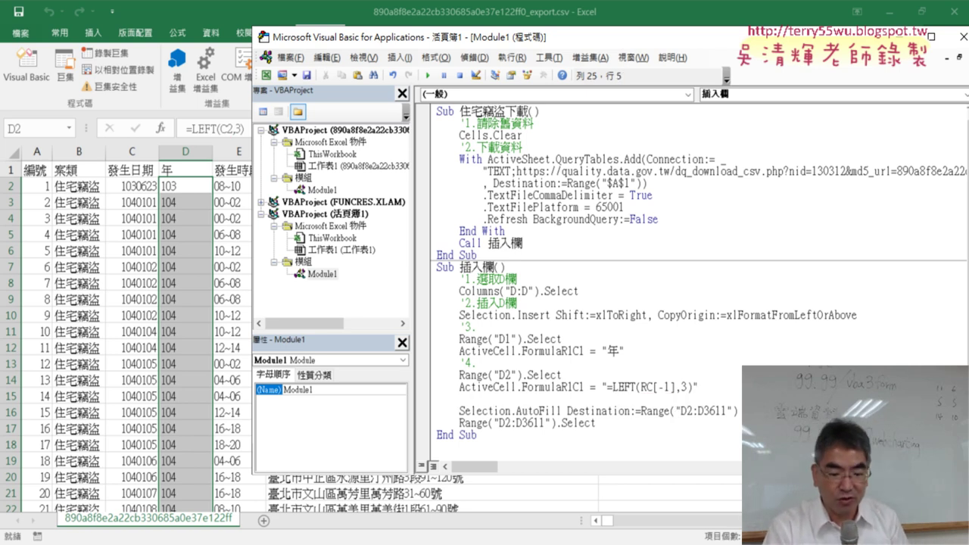
pyautogui.write("'")
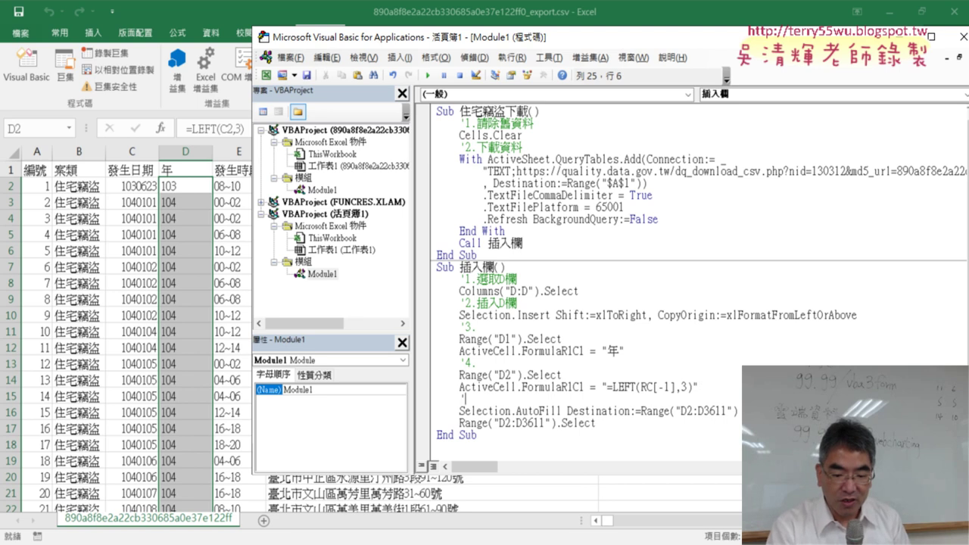
pyautogui.write('5.')
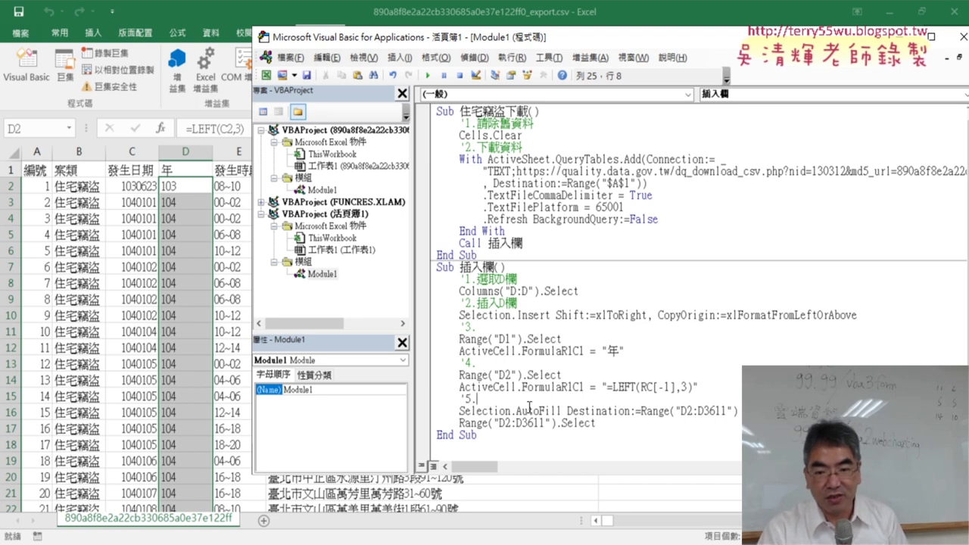
pyautogui.moveTo(516, 409); pyautogui.dragTo(564, 410)
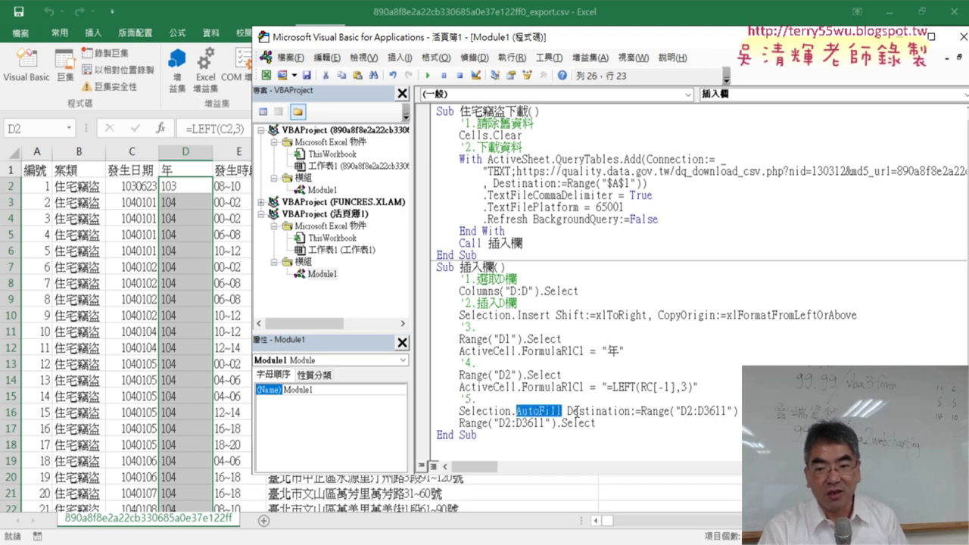
pyautogui.moveTo(677, 411); pyautogui.dragTo(734, 412)
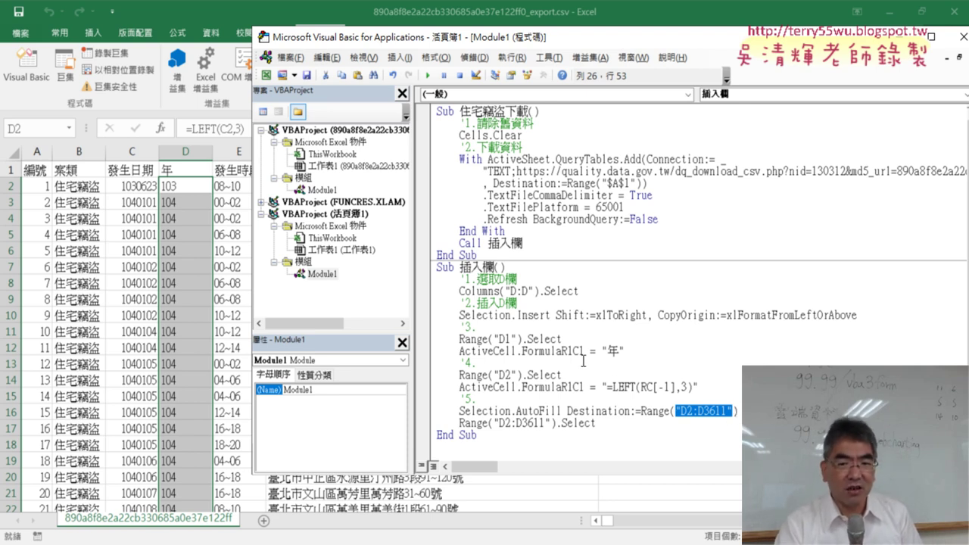
pyautogui.moveTo(440, 291); pyautogui.dragTo(866, 315)
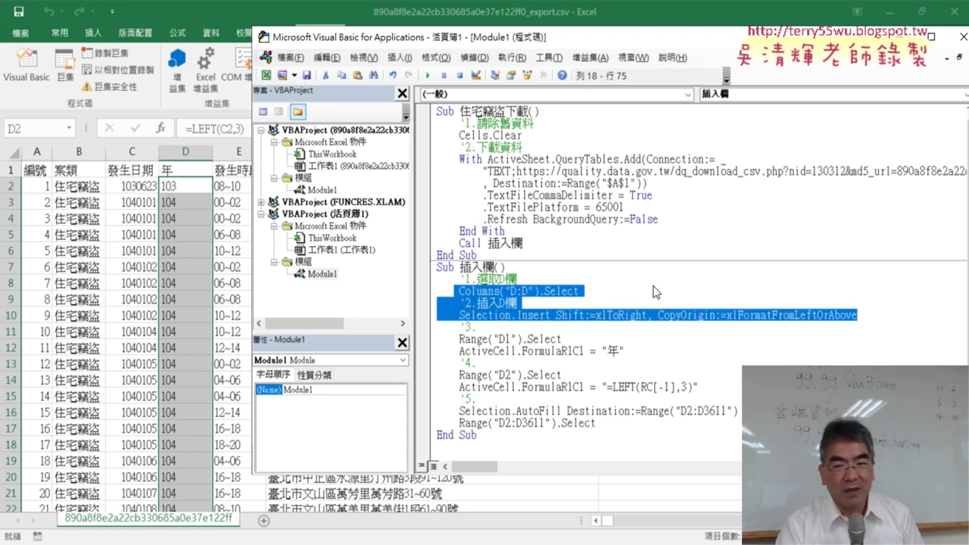
# Step: Delete the .Select / Selection text so the Columns line inserts directly
pyautogui.click(543, 291)
pyautogui.moveTo(543, 291); pyautogui.dragTo(581, 292)
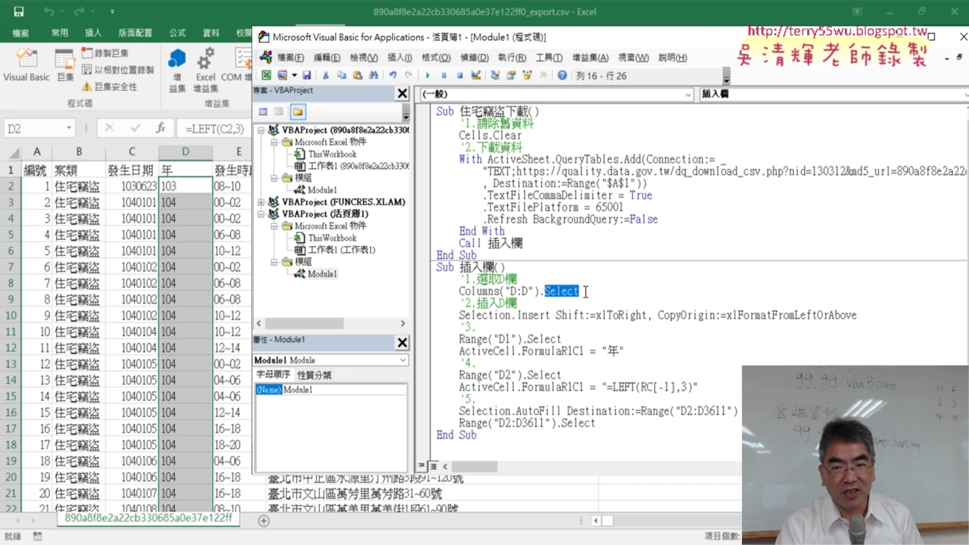
pyautogui.moveTo(513, 314); pyautogui.dragTo(543, 292)
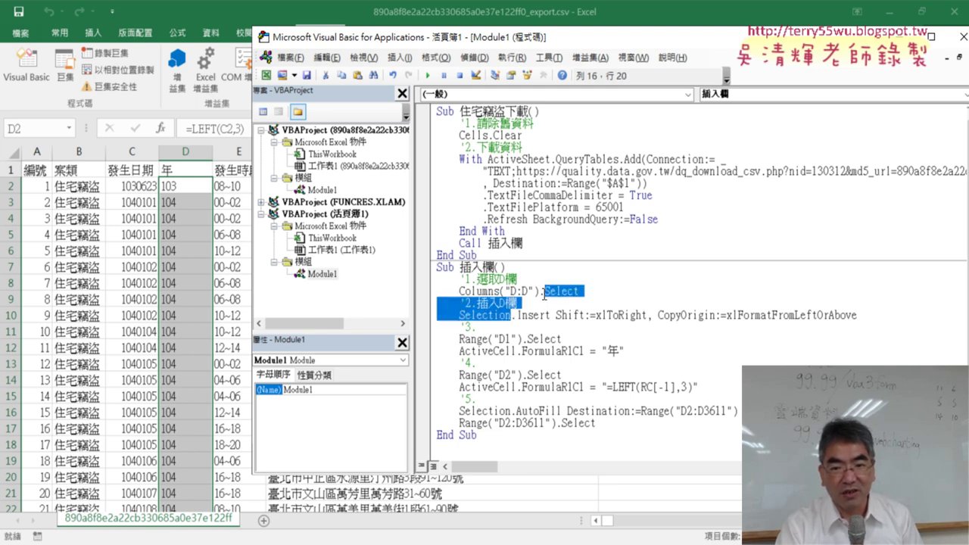
pyautogui.press('Delete')
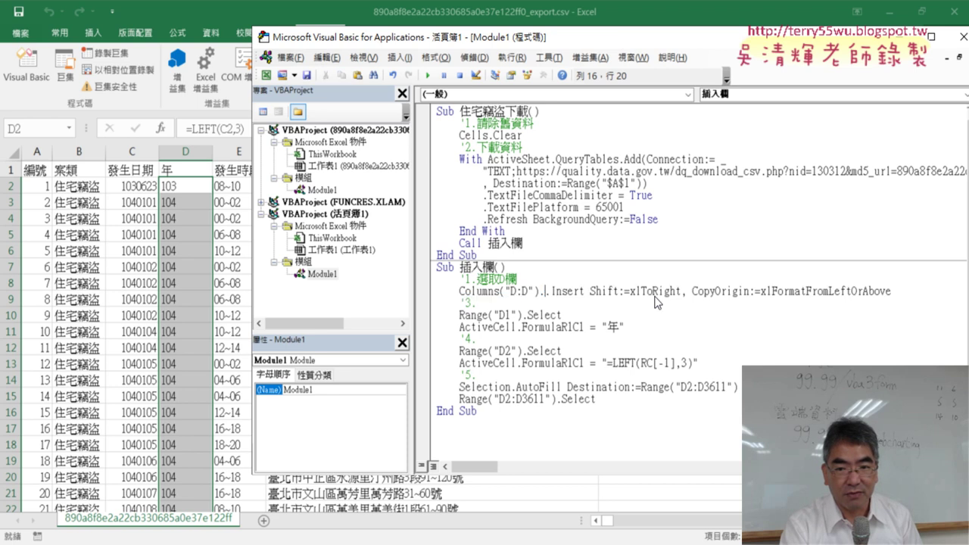
pyautogui.press('Delete')
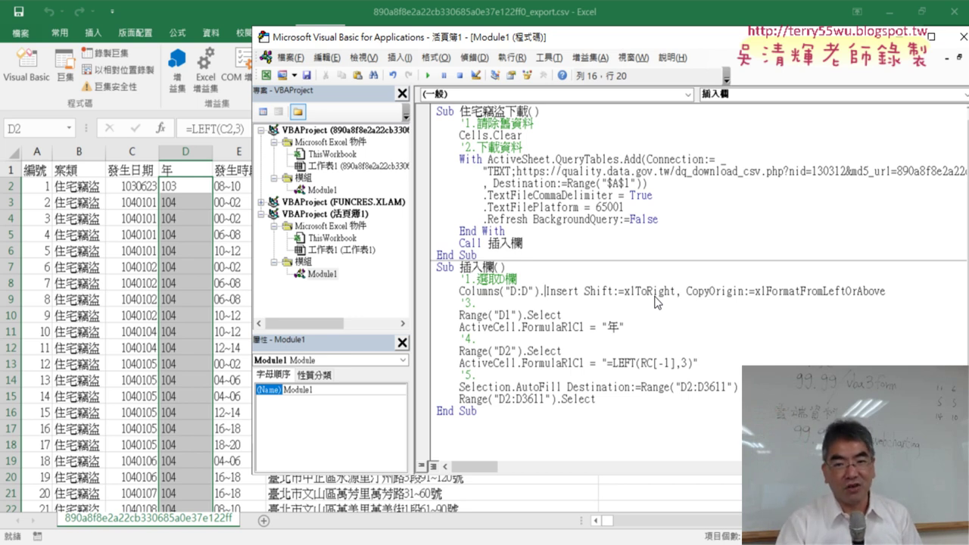
# Step: Shorten the reference to Columns("D") and remove the Shift and CopyOrigin arguments
pyautogui.moveTo(459, 291)
pyautogui.mouseDown()
pyautogui.moveTo(538, 292)
pyautogui.moveTo(528, 292)
pyautogui.mouseUp()
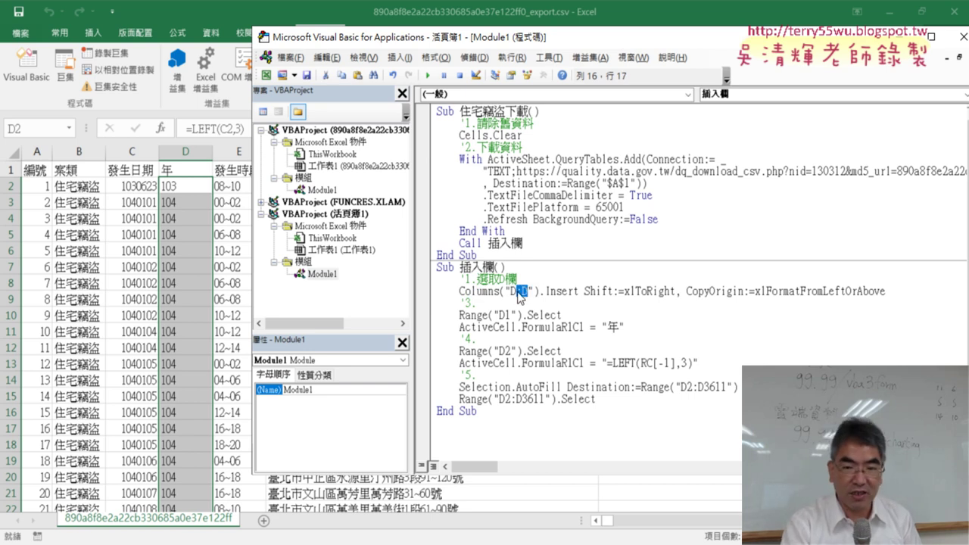
pyautogui.press('Delete')
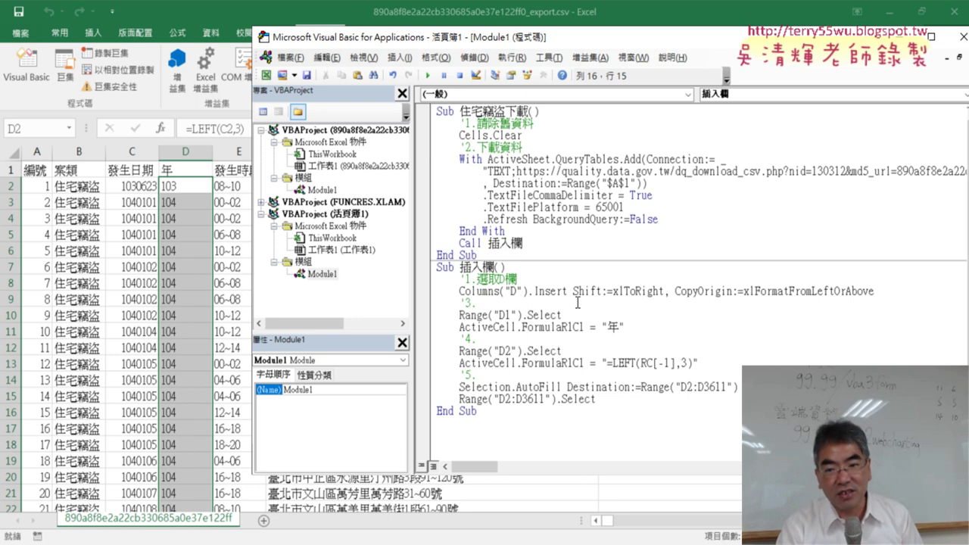
pyautogui.moveTo(573, 293); pyautogui.dragTo(884, 286)
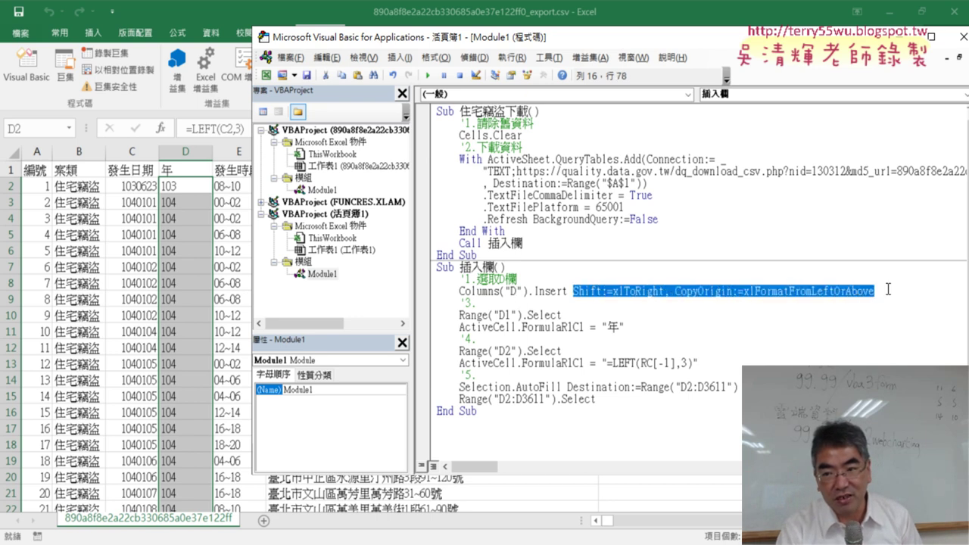
pyautogui.press('Delete')
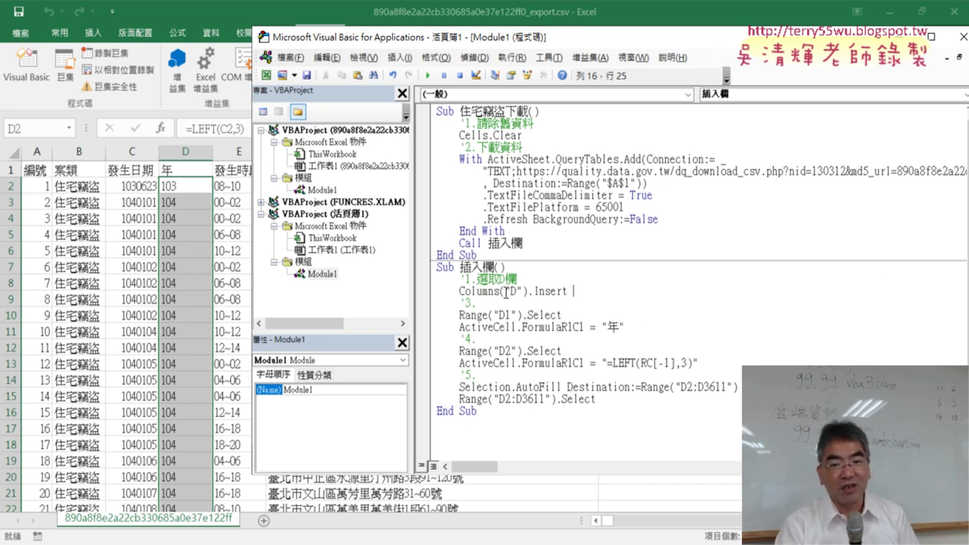
pyautogui.moveTo(459, 291); pyautogui.dragTo(568, 291)
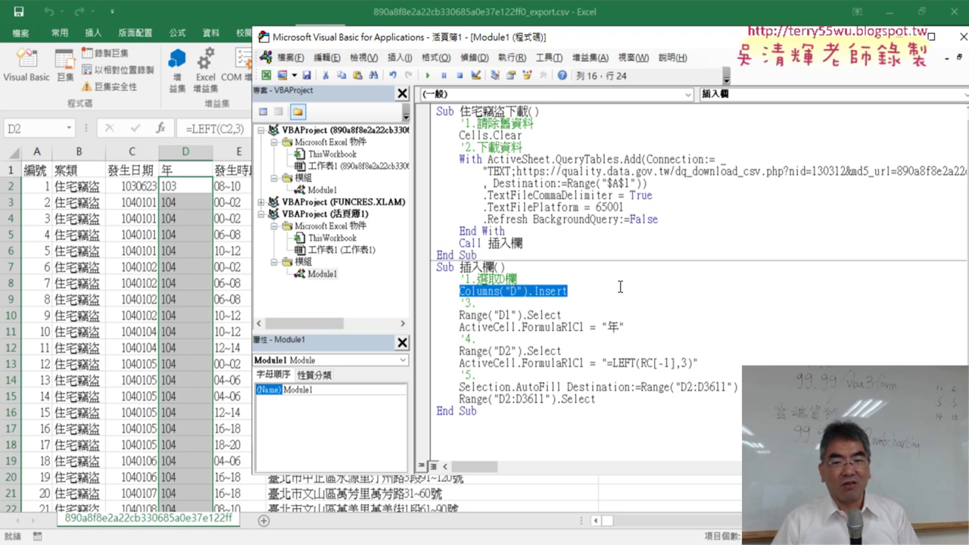
# Step: Delete the .Select and ActiveCell.FormulaR1C1 text so the line reads Range("D1") = "年"
pyautogui.click(500, 315)
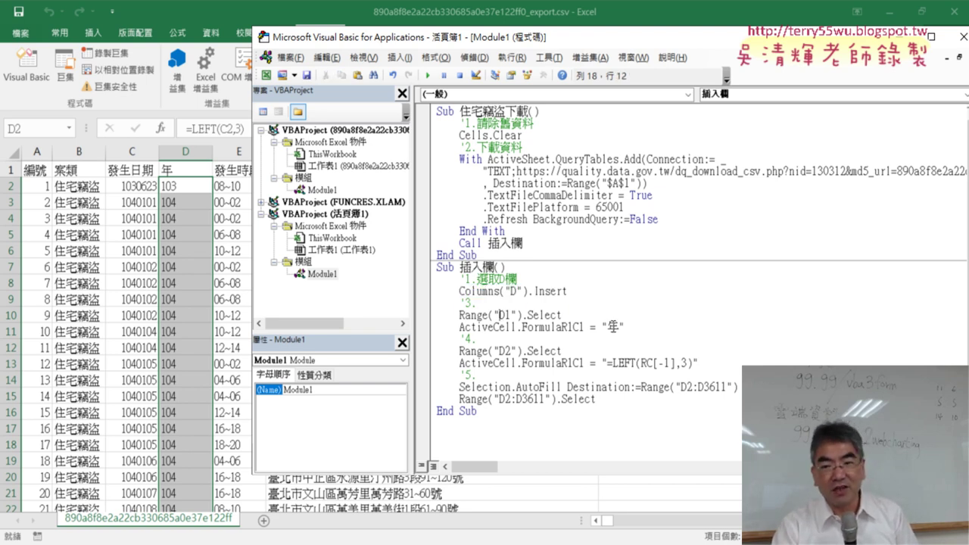
pyautogui.click(606, 328)
pyautogui.moveTo(523, 315)
pyautogui.mouseDown()
pyautogui.moveTo(523, 328)
pyautogui.moveTo(588, 331)
pyautogui.mouseUp()
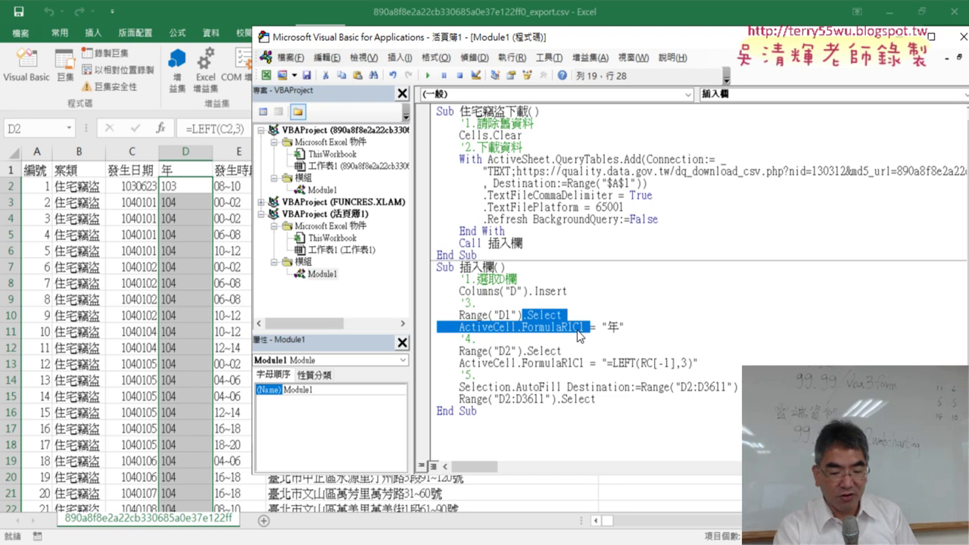
pyautogui.press('Delete')
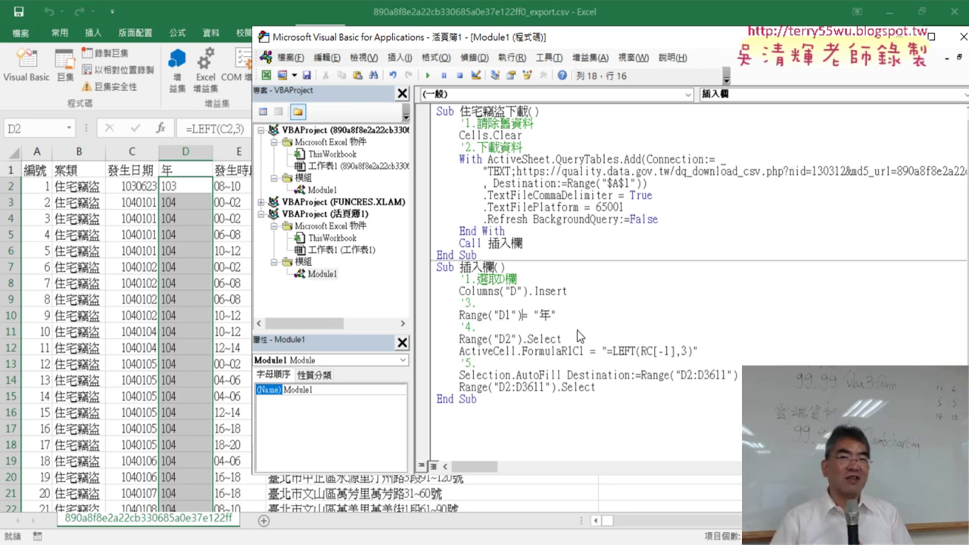
pyautogui.hotkey('ctrl', 'z')
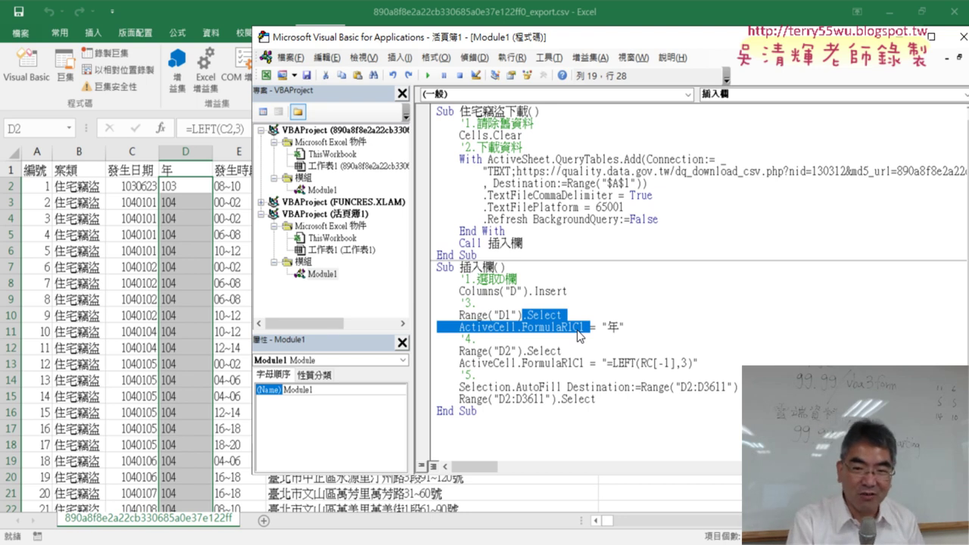
pyautogui.press('Delete')
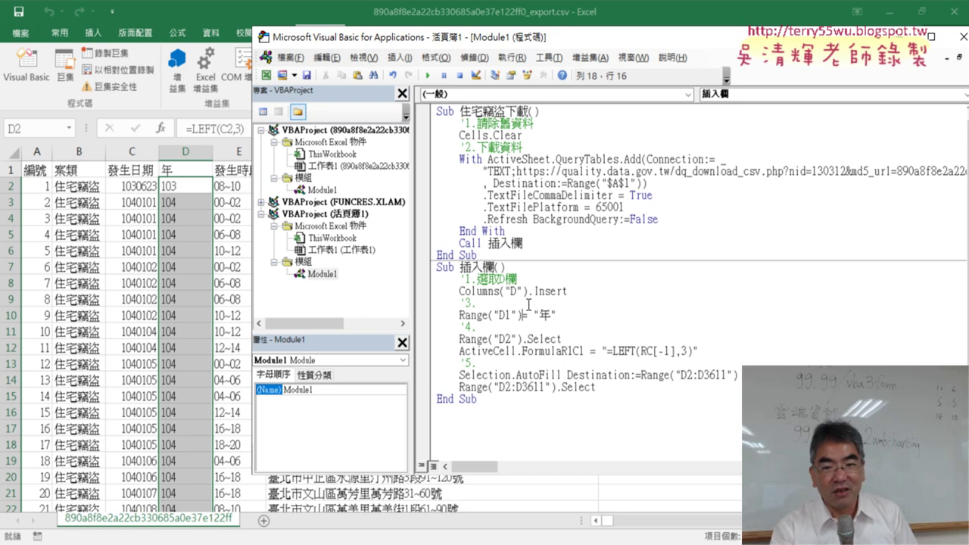
pyautogui.moveTo(556, 315); pyautogui.dragTo(535, 314)
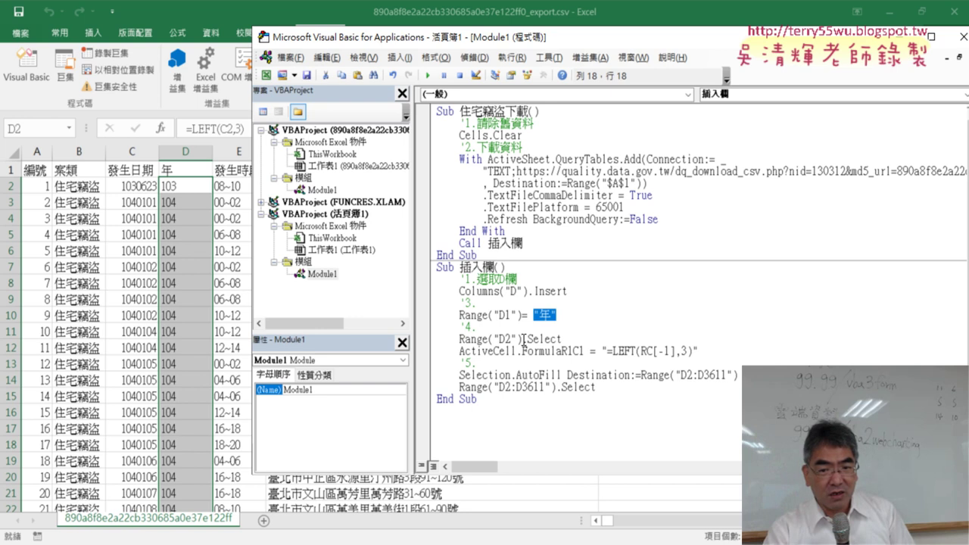
# Step: Drop the D2 select step and replace RC[-1] with C2, giving Range("D2") = "=LEFT(C2,3)"
pyautogui.moveTo(522, 340)
pyautogui.mouseDown()
pyautogui.moveTo(606, 346)
pyautogui.moveTo(590, 349)
pyautogui.mouseUp()
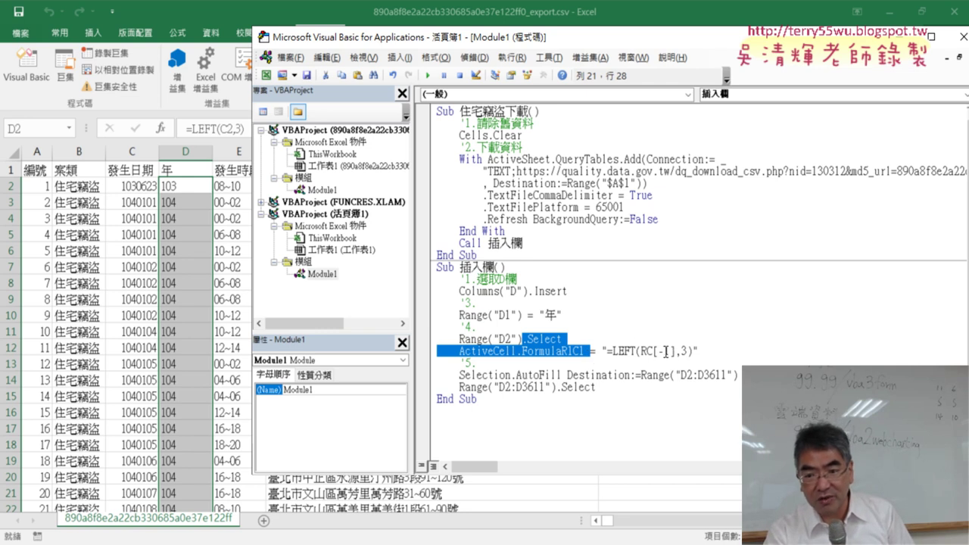
pyautogui.press('Delete')
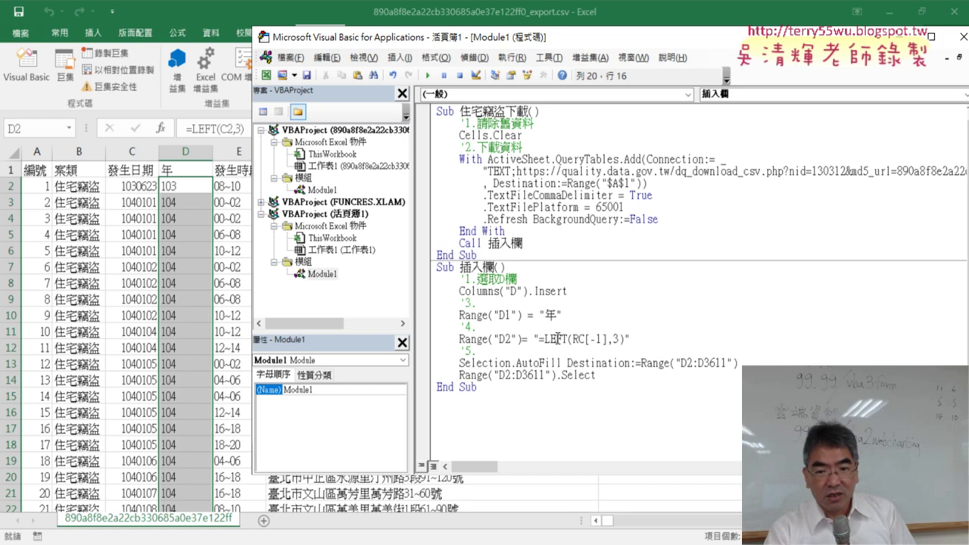
pyautogui.moveTo(532, 339)
pyautogui.mouseDown()
pyautogui.moveTo(523, 340)
pyautogui.moveTo(626, 339)
pyautogui.mouseUp()
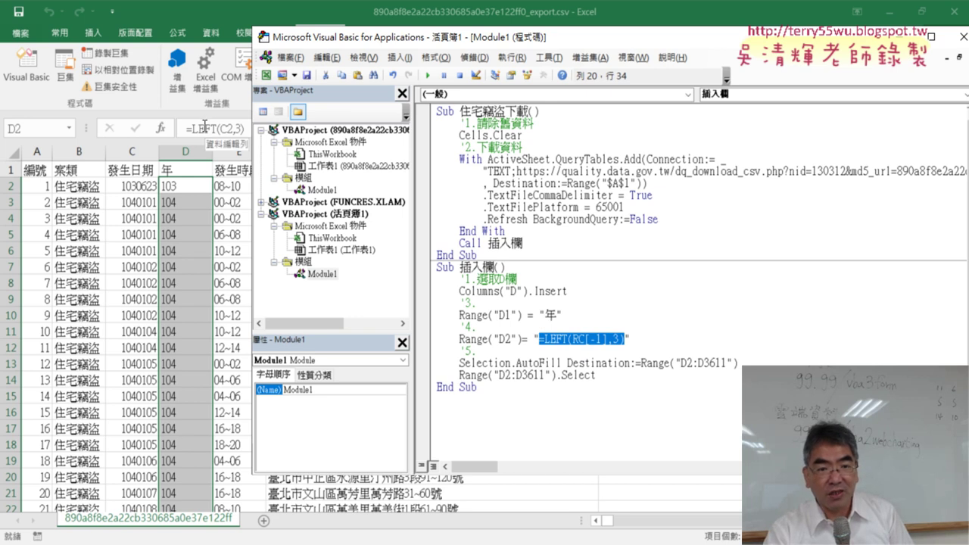
pyautogui.click(578, 339)
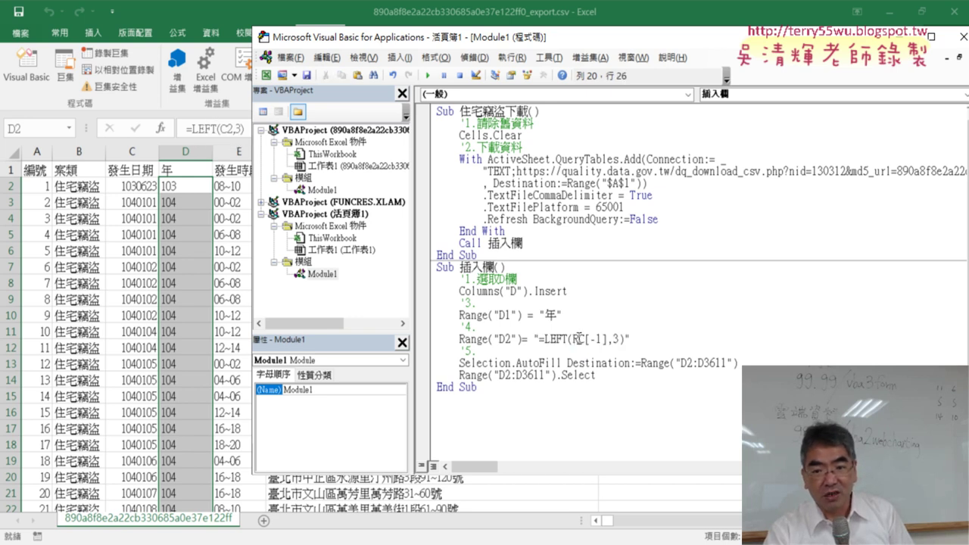
pyautogui.moveTo(573, 340); pyautogui.dragTo(608, 339)
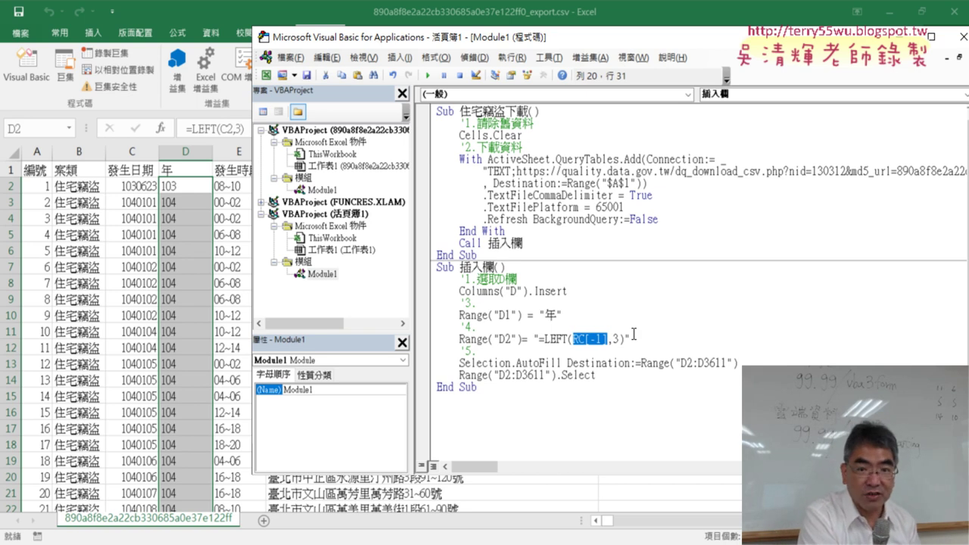
pyautogui.write('C2')
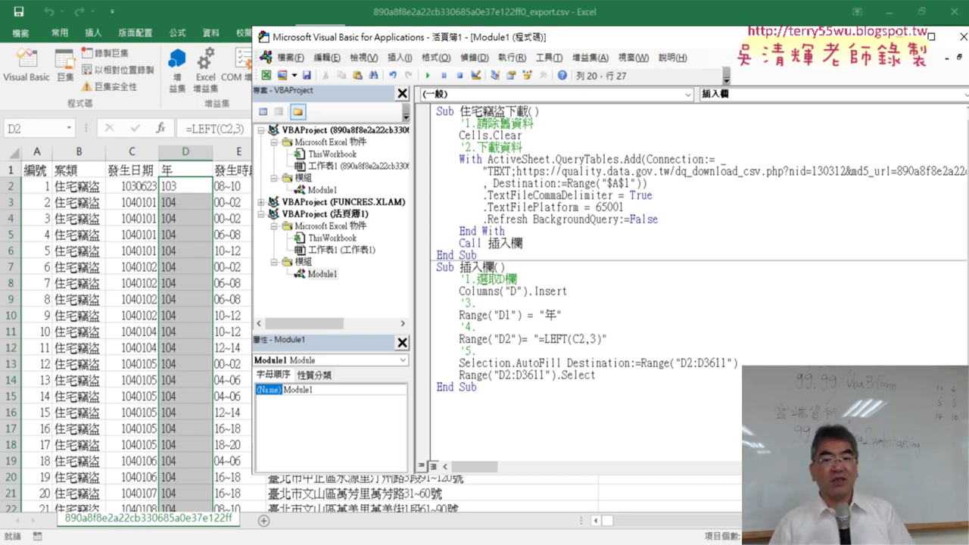
pyautogui.click(615, 407)
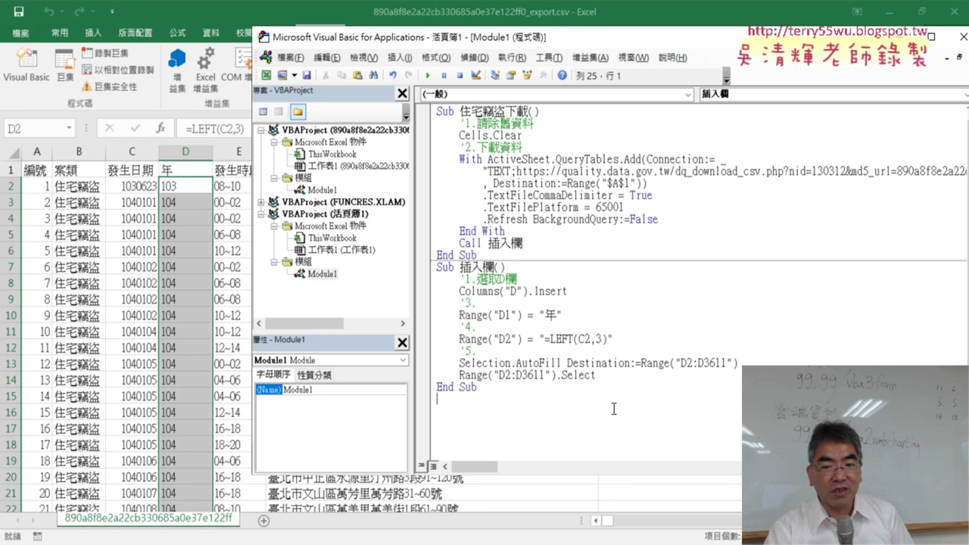
pyautogui.moveTo(609, 341); pyautogui.dragTo(545, 340)
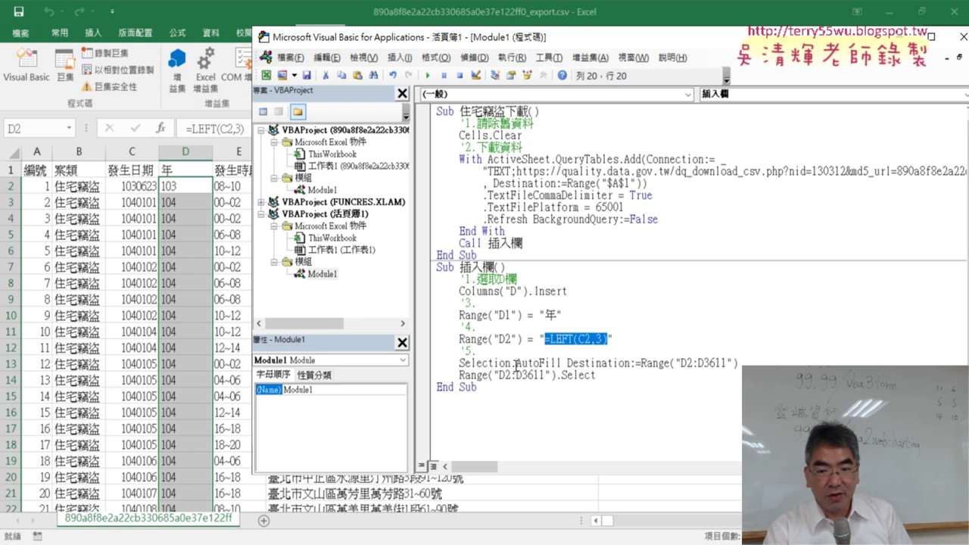
# Step: Replace Selection on the AutoFill line with Range("D2") and delete the Range("D2:D3611").Select line
pyautogui.moveTo(516, 366); pyautogui.dragTo(460, 364)
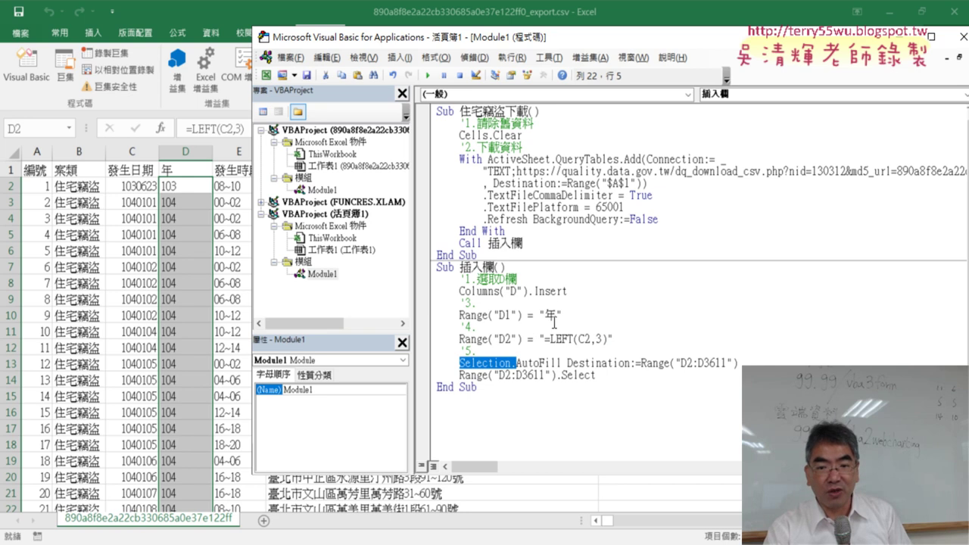
pyautogui.click(494, 364)
pyautogui.moveTo(522, 340); pyautogui.dragTo(459, 339)
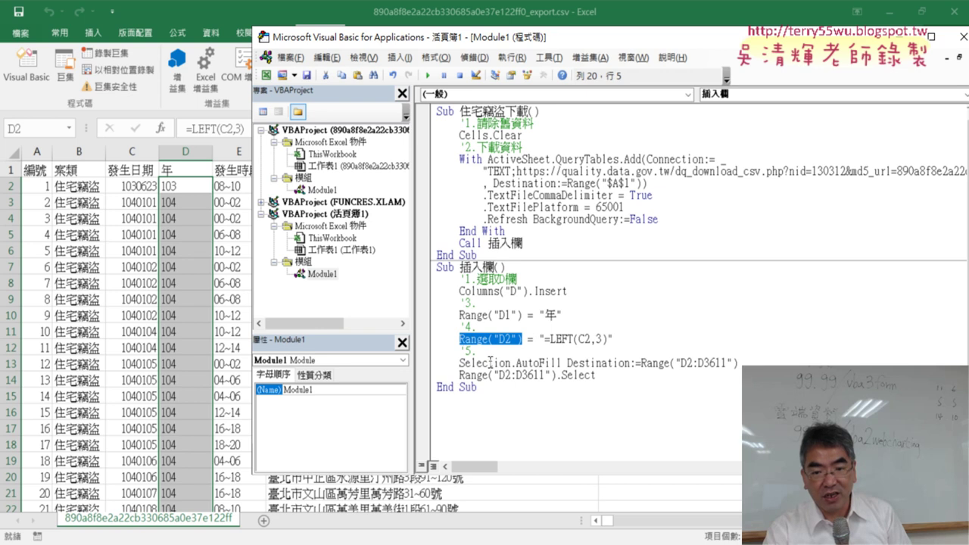
pyautogui.rightClick(495, 342)
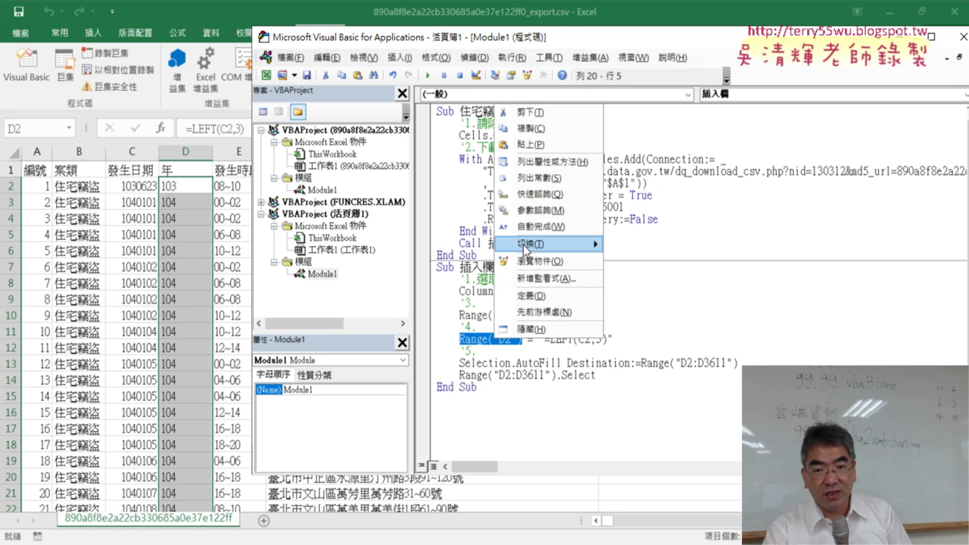
pyautogui.click(538, 130)
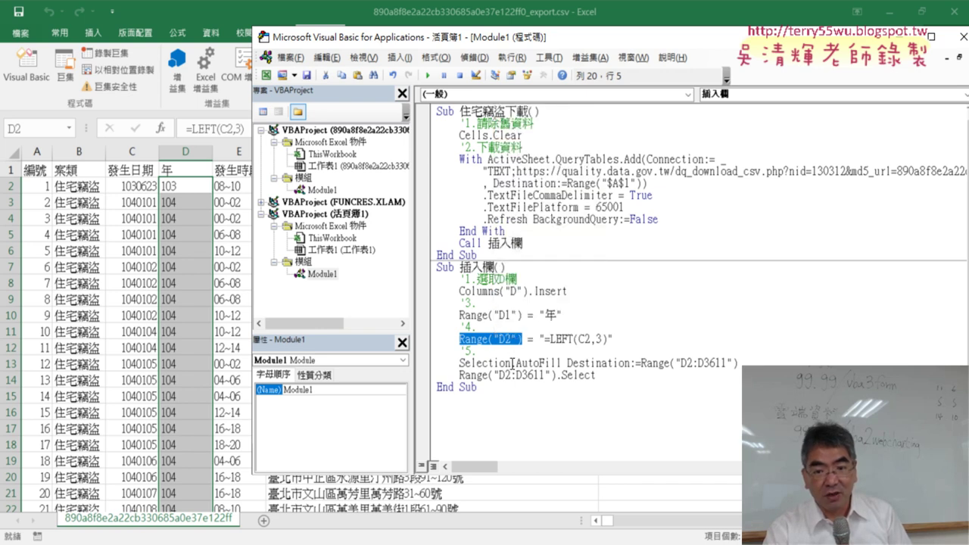
pyautogui.moveTo(513, 364); pyautogui.dragTo(466, 364)
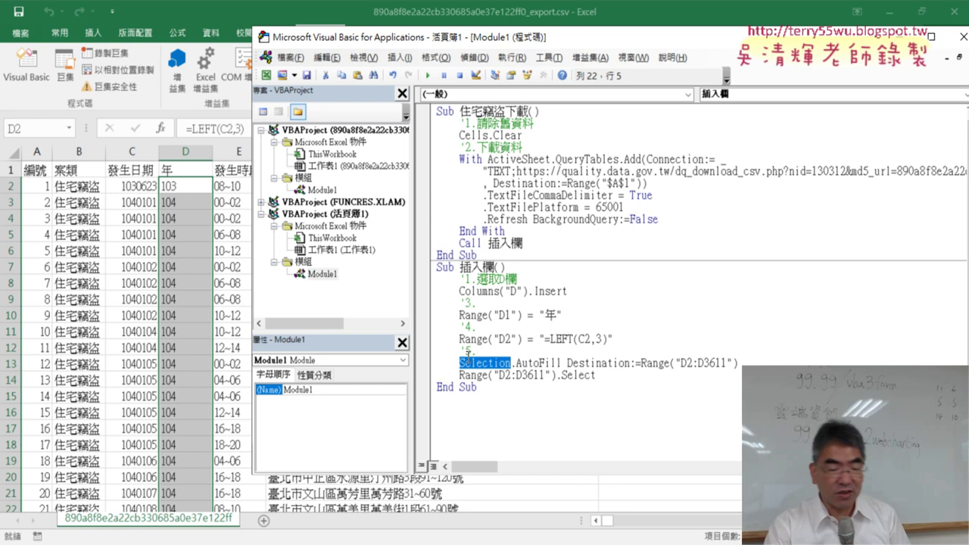
pyautogui.write('Range("D2")')
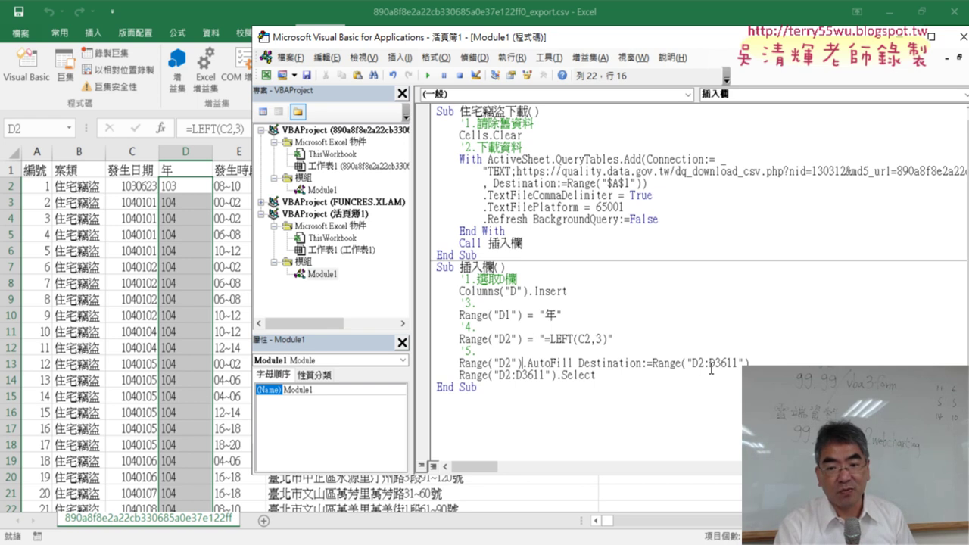
pyautogui.moveTo(664, 377); pyautogui.dragTo(439, 375)
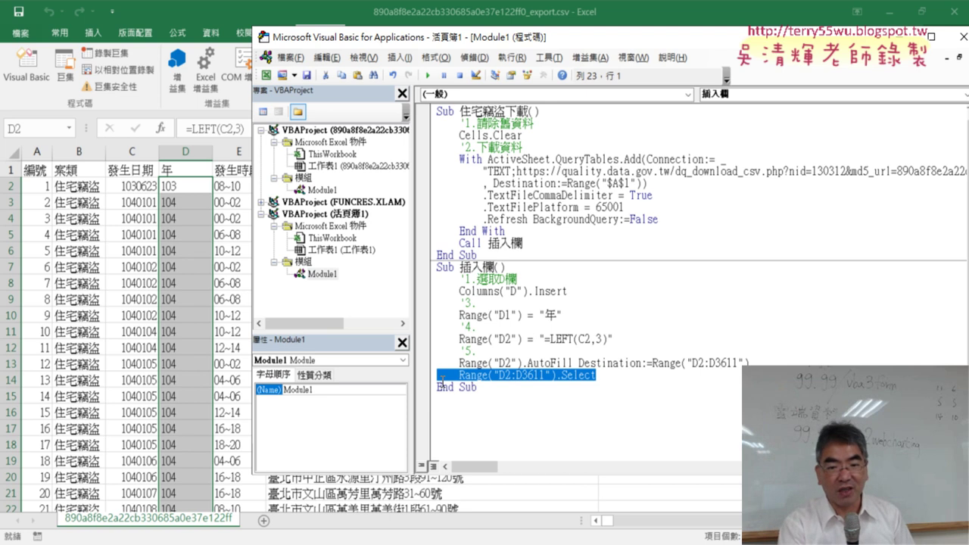
pyautogui.press('Delete')
pyautogui.press('Delete')
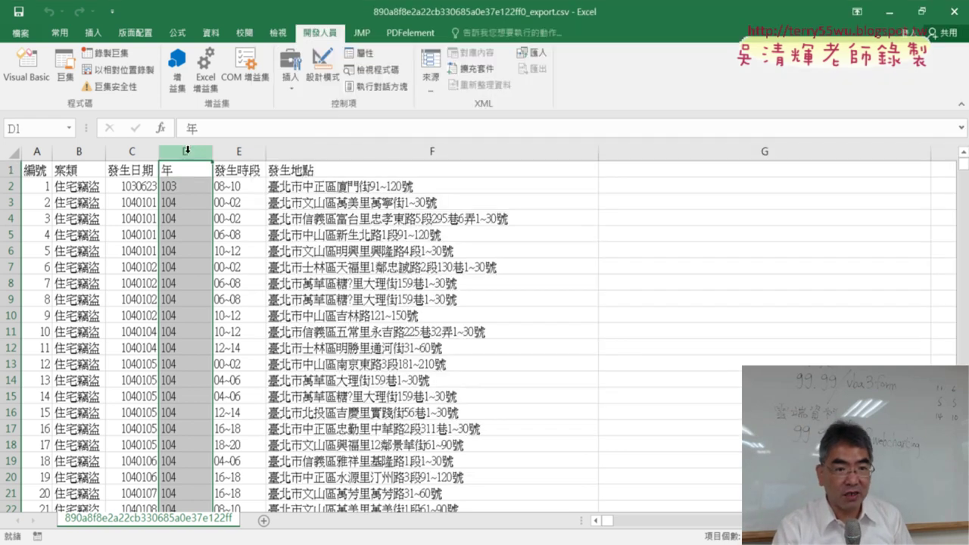
# Step: Delete the old 年 column D from the worksheet and go back to the code
pyautogui.click(185, 151)
pyautogui.rightClick(186, 201)
pyautogui.click(222, 320)
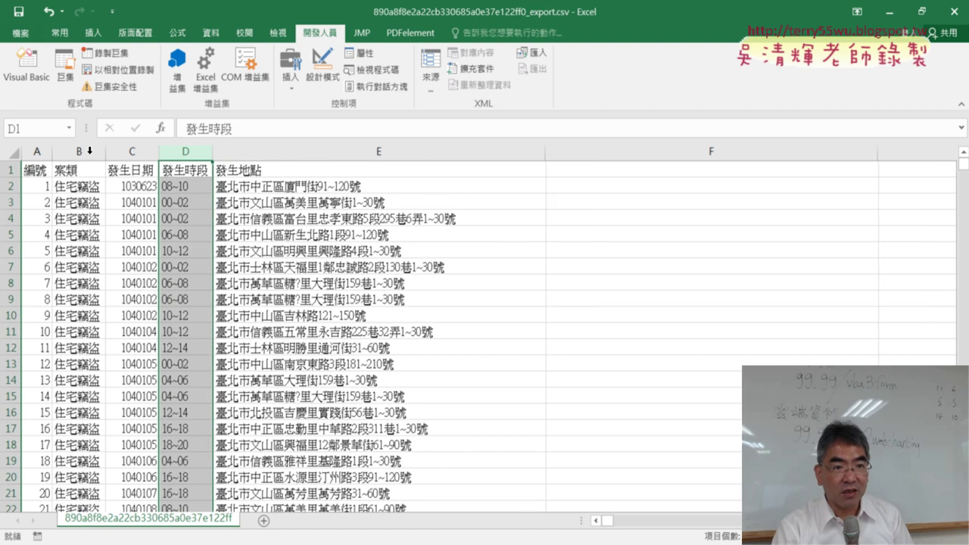
pyautogui.click(27, 69)
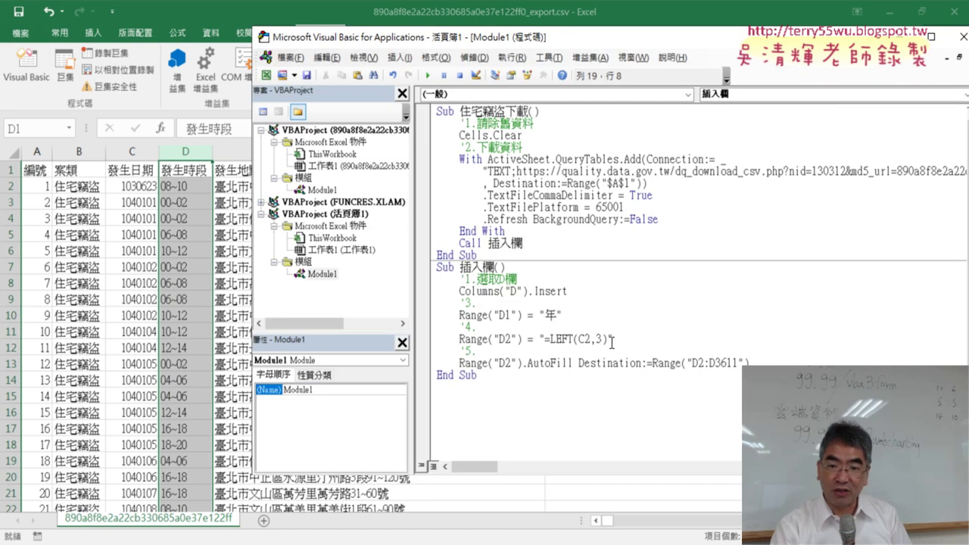
pyautogui.moveTo(771, 364); pyautogui.dragTo(434, 282)
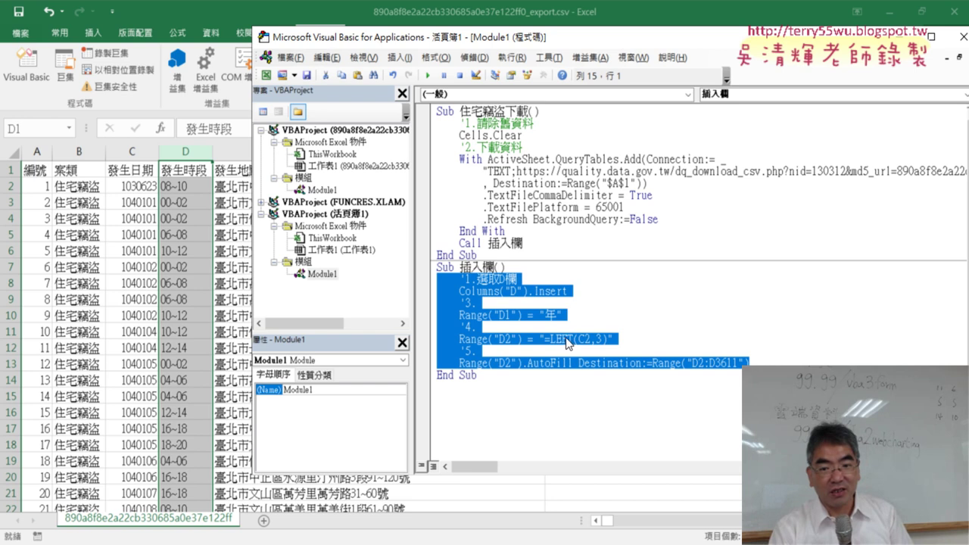
# Step: Step through 插入欄 with F8: insert column D, write 年 in D1, fill =LEFT(C2,3) down
pyautogui.click(579, 343)
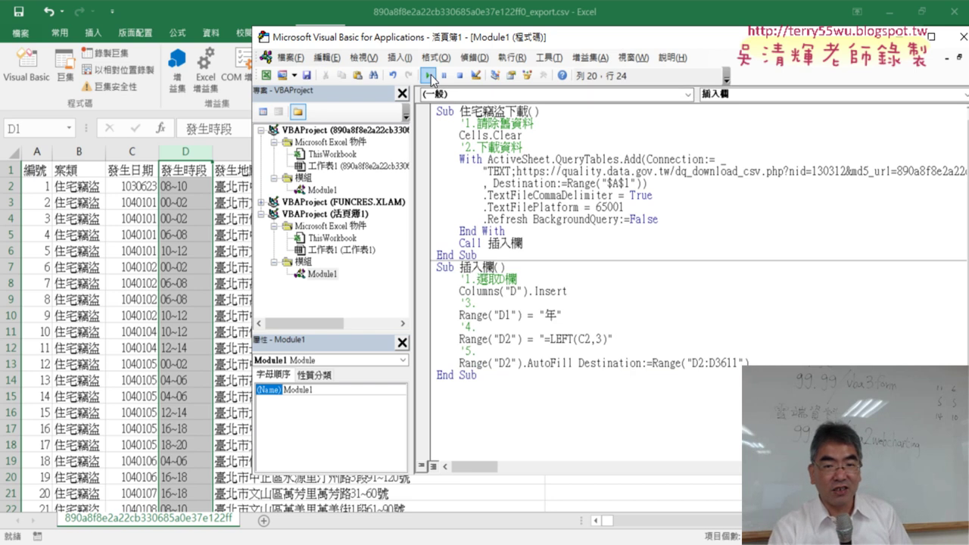
pyautogui.click(524, 304)
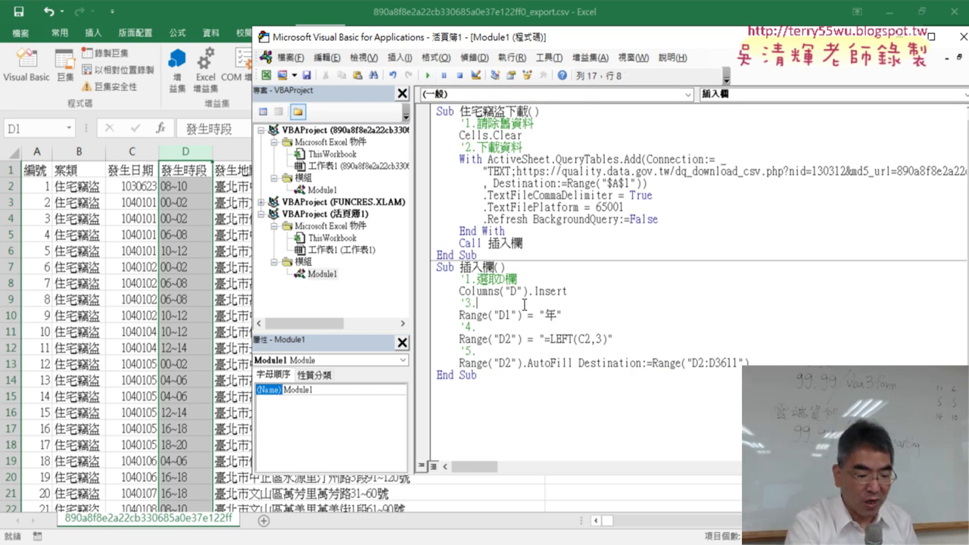
pyautogui.press('F8')
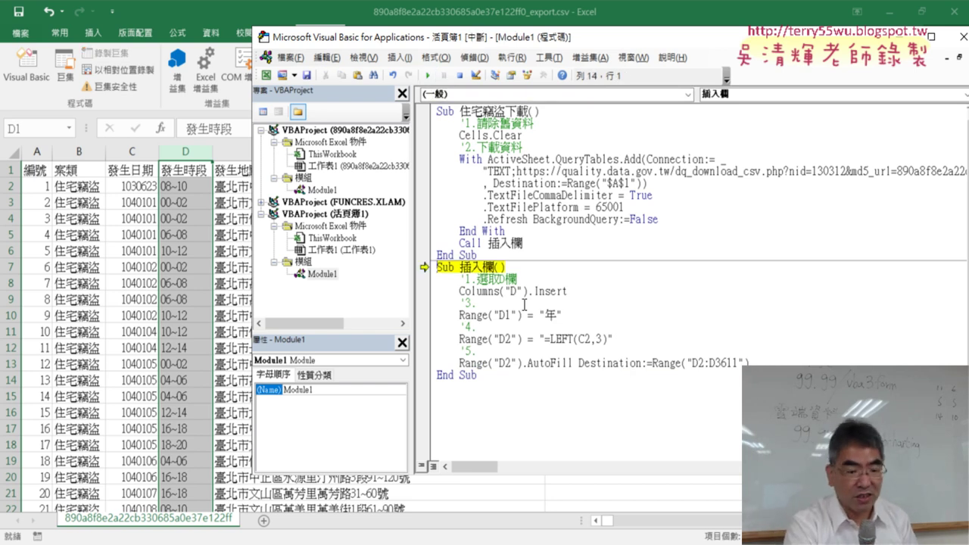
pyautogui.press('F8')
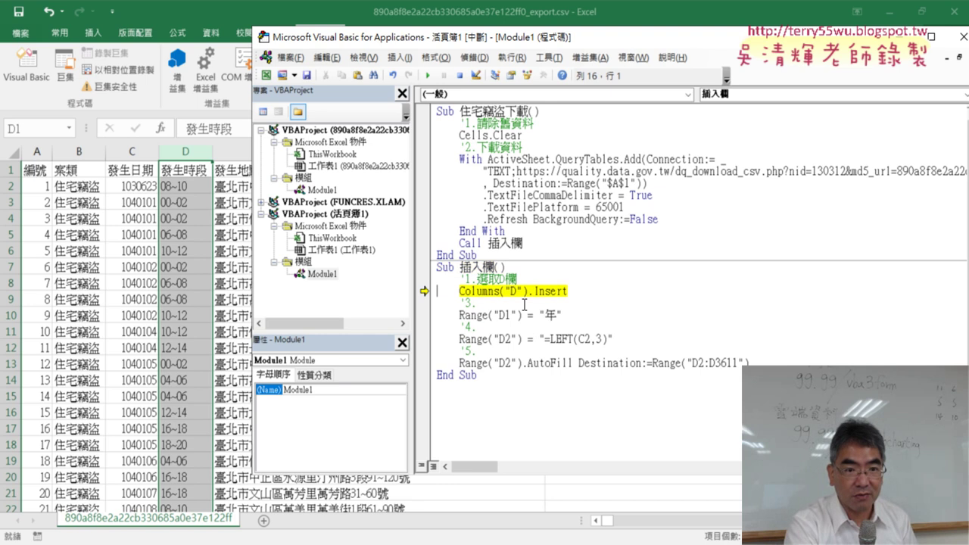
pyautogui.press('F8')
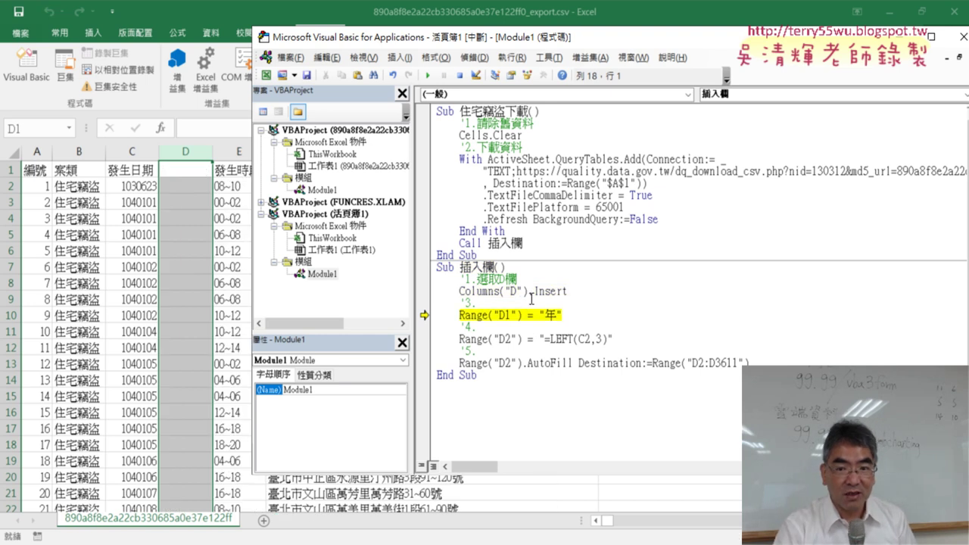
pyautogui.moveTo(572, 290); pyautogui.dragTo(460, 288)
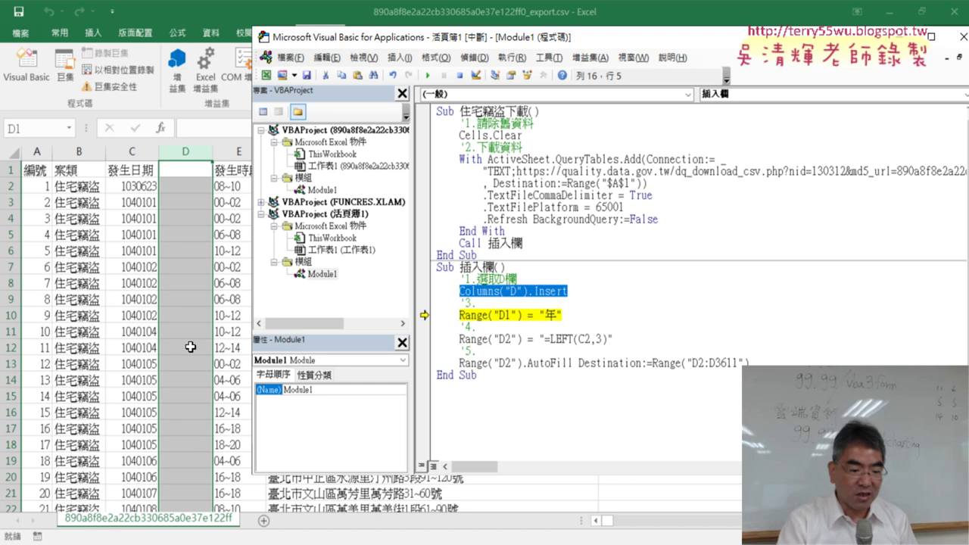
pyautogui.press('F8')
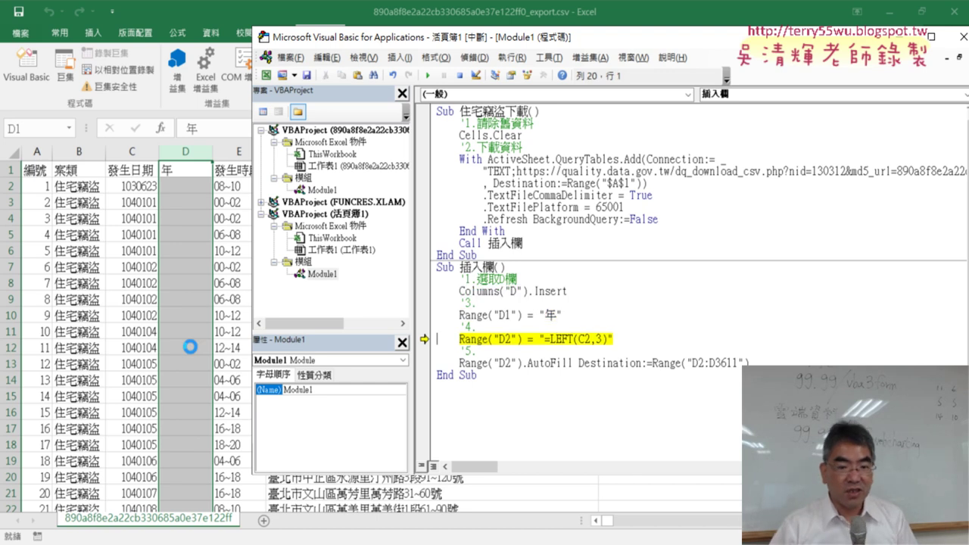
pyautogui.press('F8')
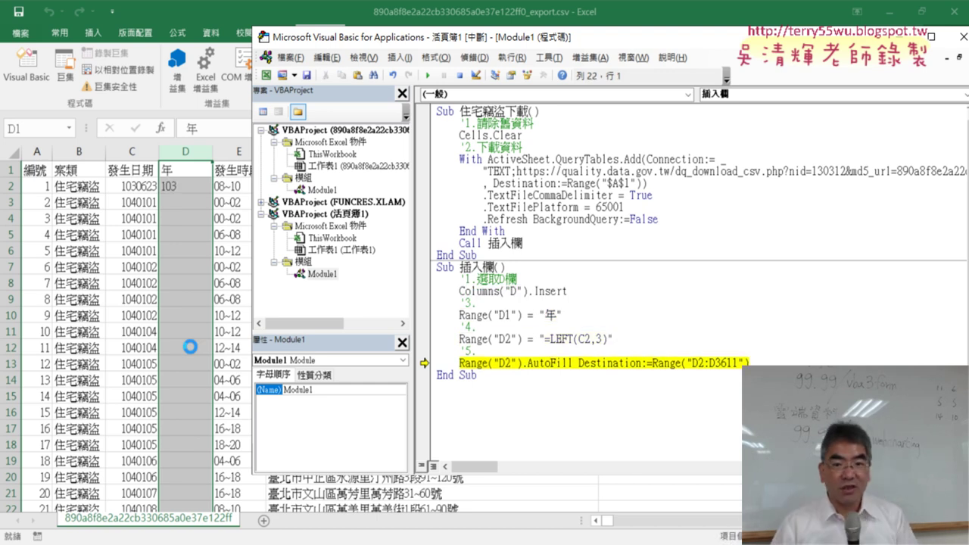
pyautogui.press('F8')
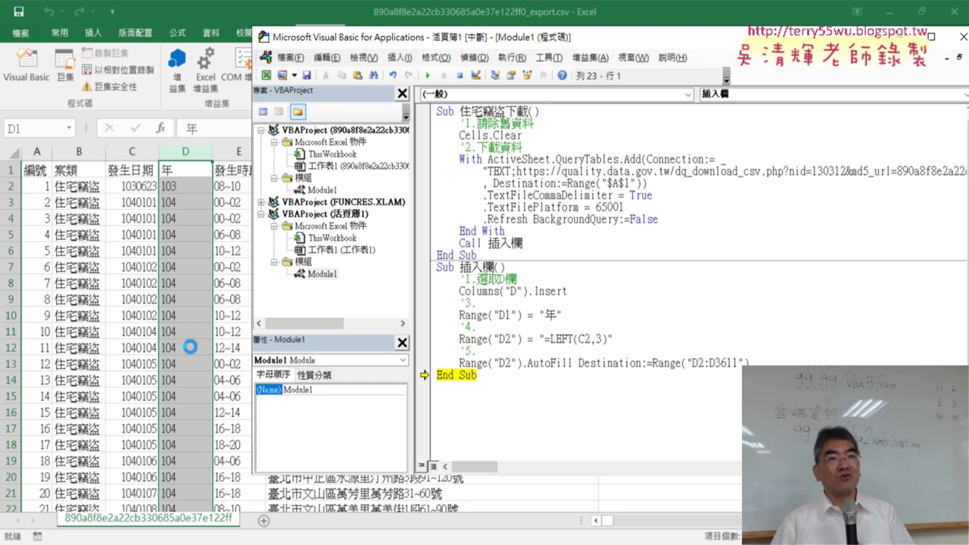
pyautogui.press('F8')
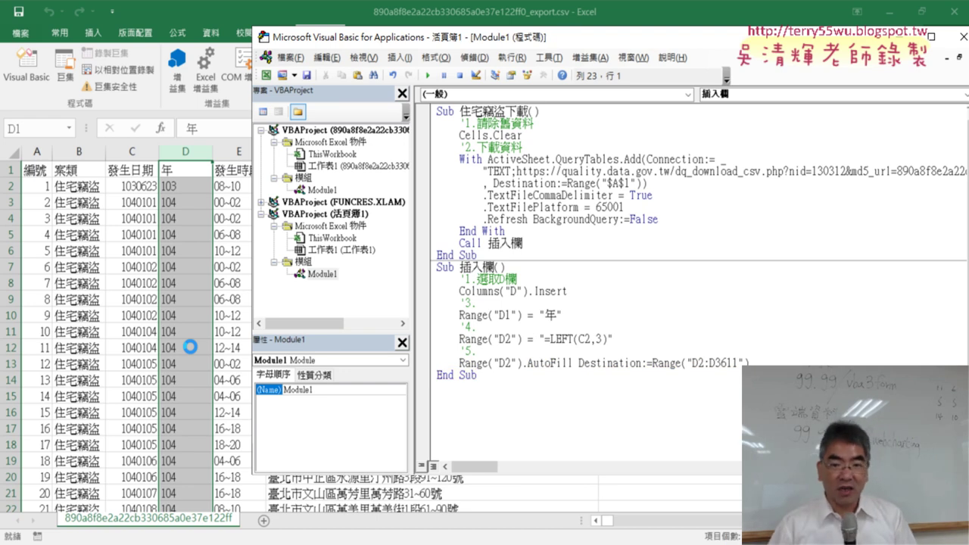
# Step: Narrow columns F and G in the worksheet, then reopen the Visual Basic editor
pyautogui.click(233, 318)
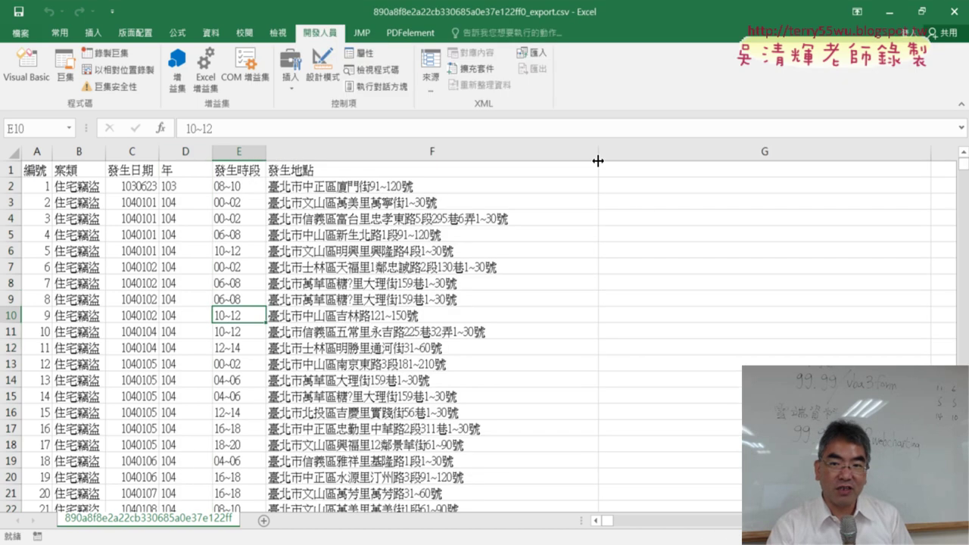
pyautogui.moveTo(598, 160); pyautogui.dragTo(524, 160)
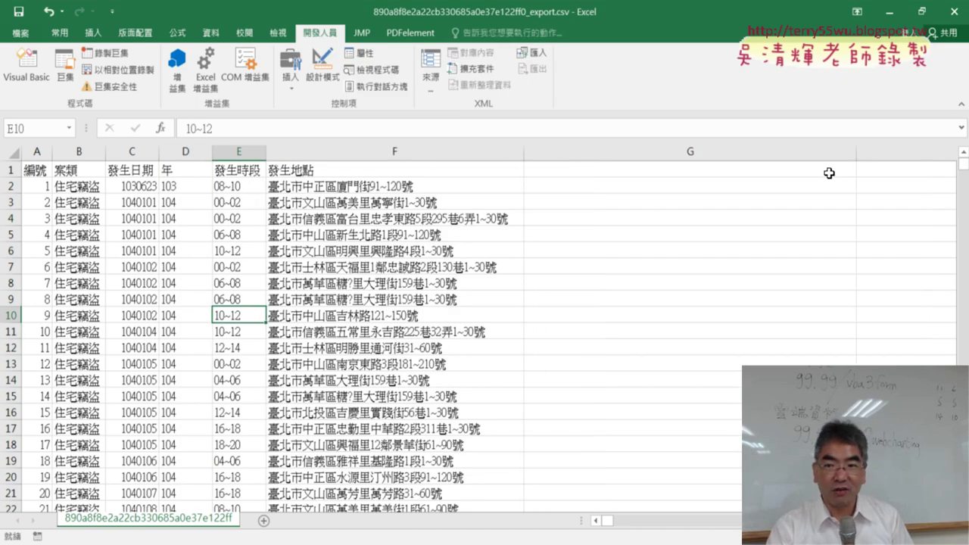
pyautogui.moveTo(857, 153); pyautogui.dragTo(586, 153)
pyautogui.click(569, 170)
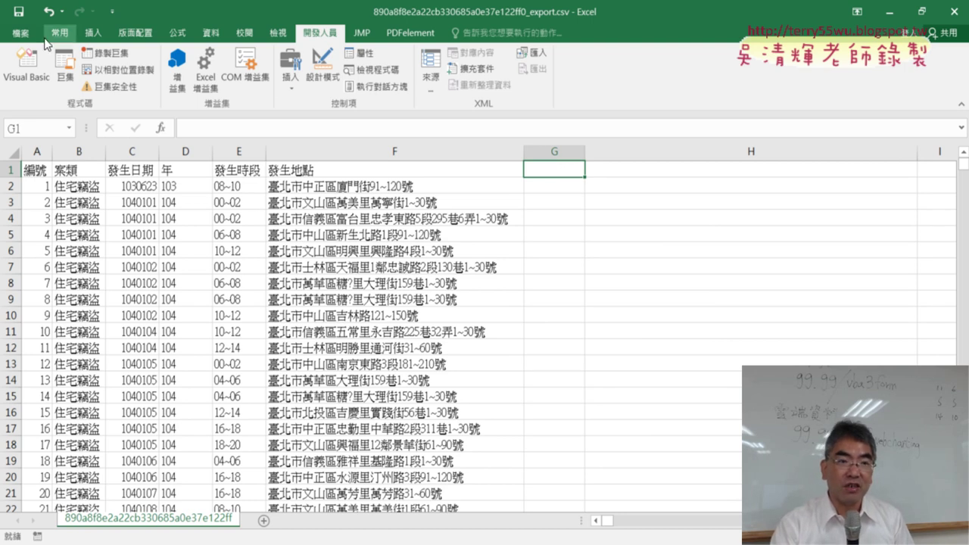
pyautogui.click(26, 68)
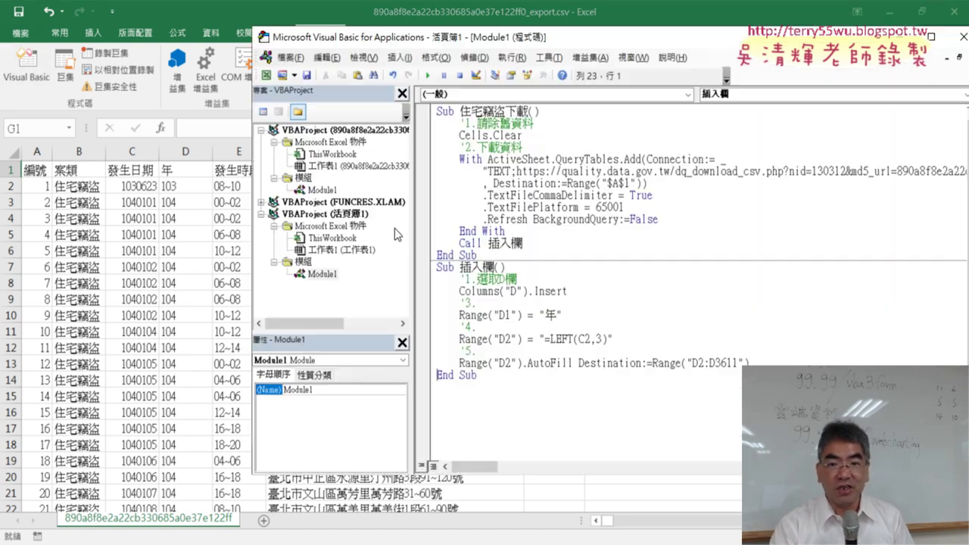
# Step: Copy the Range("D1") 年 header, LEFT formula and AutoFill lines of 插入欄
pyautogui.click(798, 362)
pyautogui.press('Return')
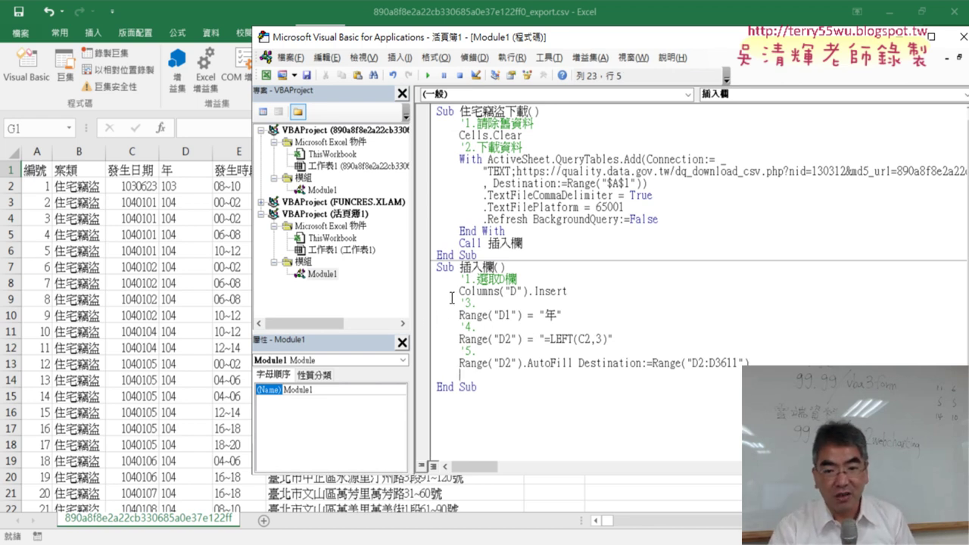
pyautogui.moveTo(459, 291); pyautogui.dragTo(573, 291)
pyautogui.moveTo(749, 364); pyautogui.dragTo(425, 303)
pyautogui.hotkey('ctrl', 'c')
pyautogui.rightClick(454, 333)
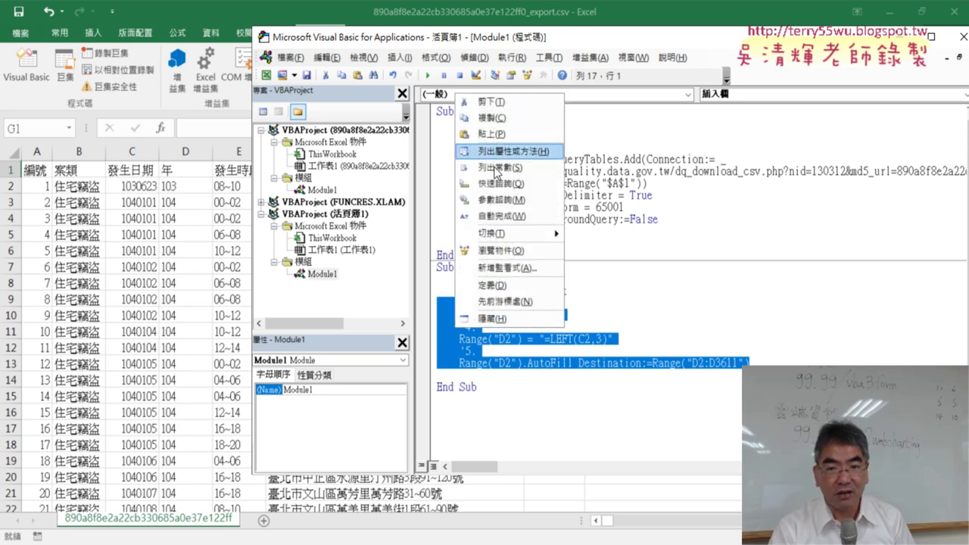
pyautogui.click(477, 118)
# Step: Paste the copied lines as a second block just above End Sub
pyautogui.click(436, 376)
pyautogui.press('Return')
pyautogui.press('Return')
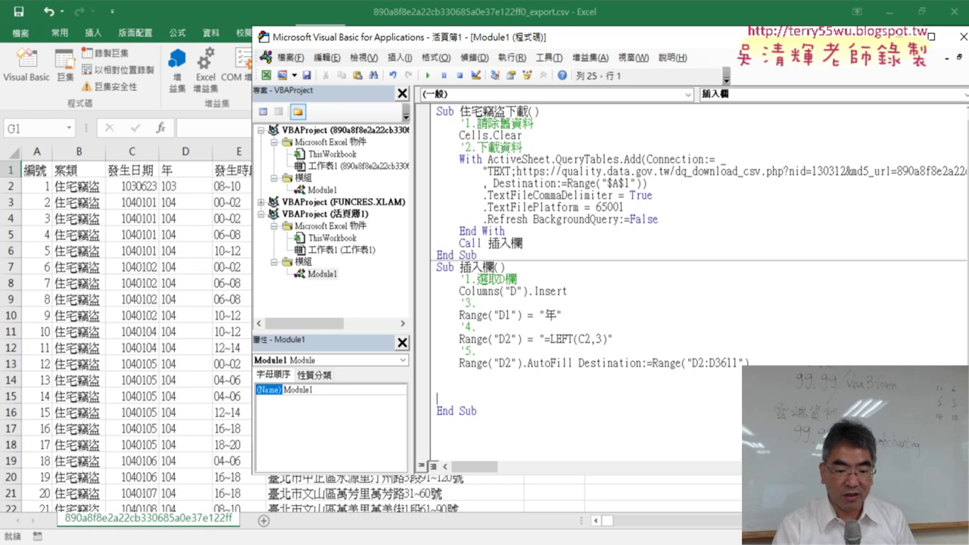
pyautogui.hotkey('ctrl', 'v')
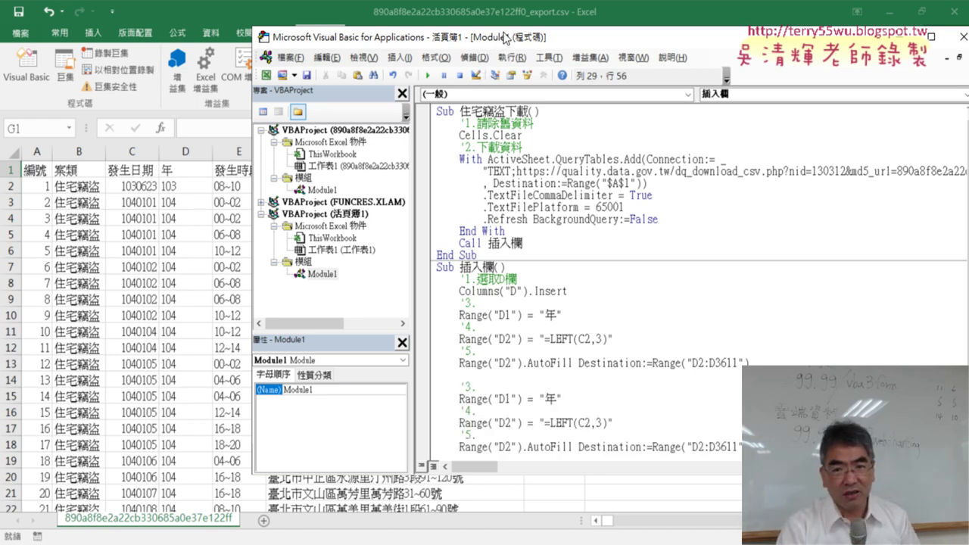
pyautogui.moveTo(505, 37); pyautogui.dragTo(829, 62)
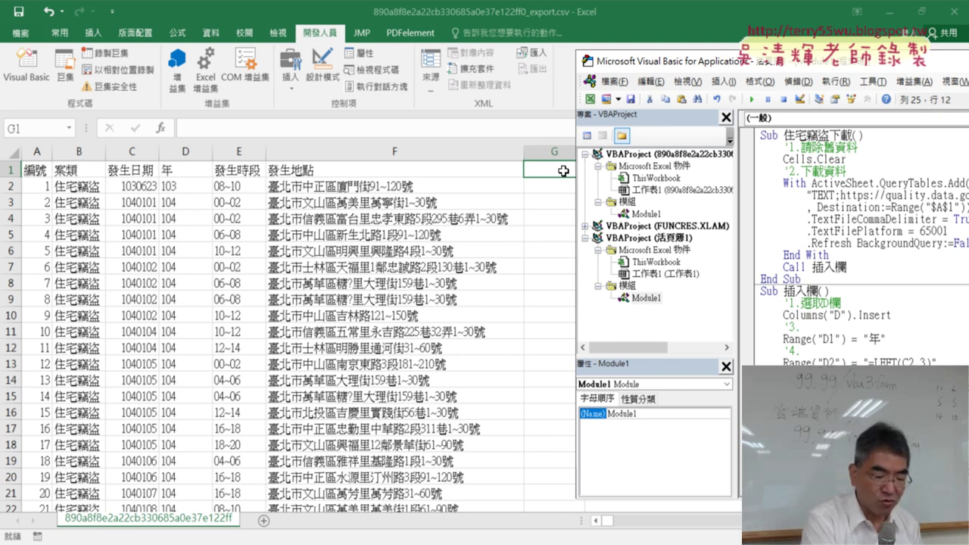
# Step: Begin retargeting the copied header line toward Range("G1") = "區"
pyautogui.press('Right')
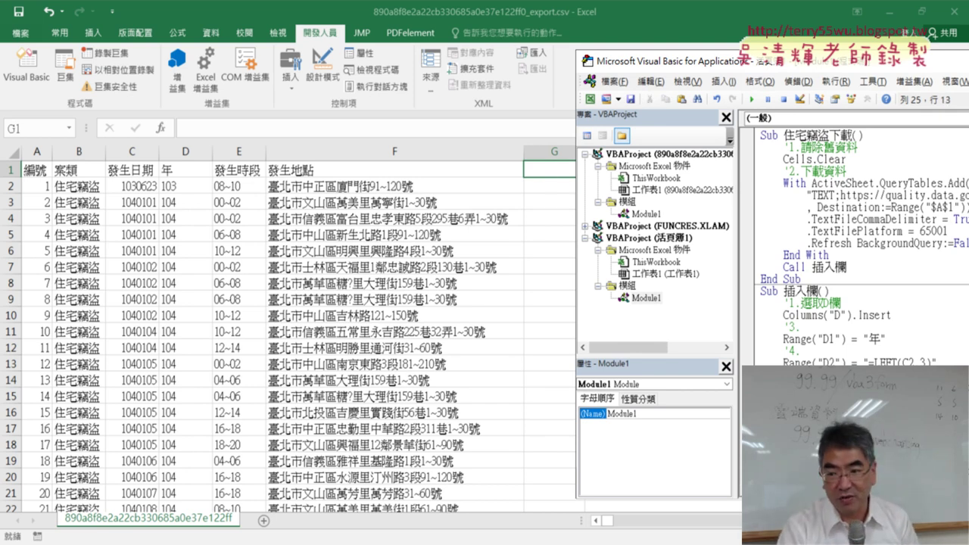
pyautogui.press('End')
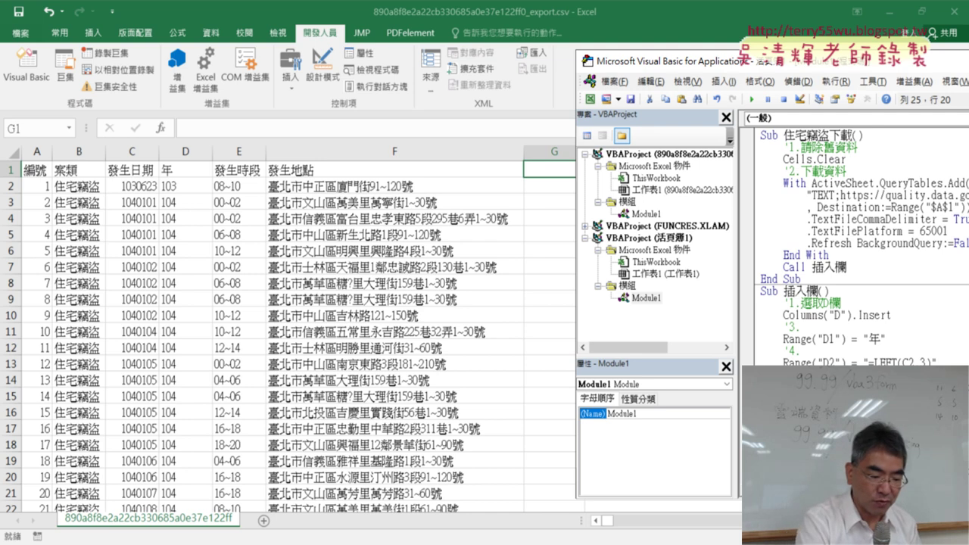
pyautogui.press('Right')
pyautogui.press('Right')
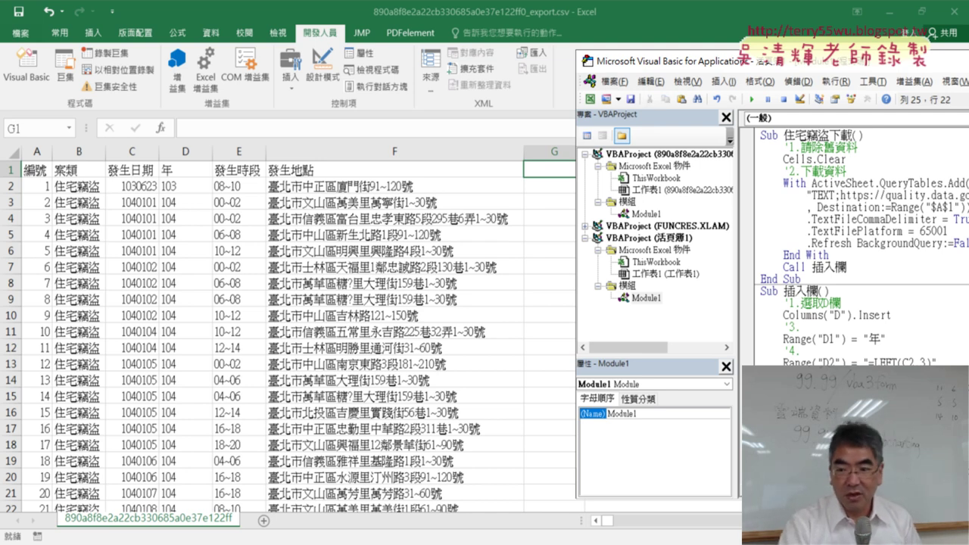
pyautogui.click(924, 447)
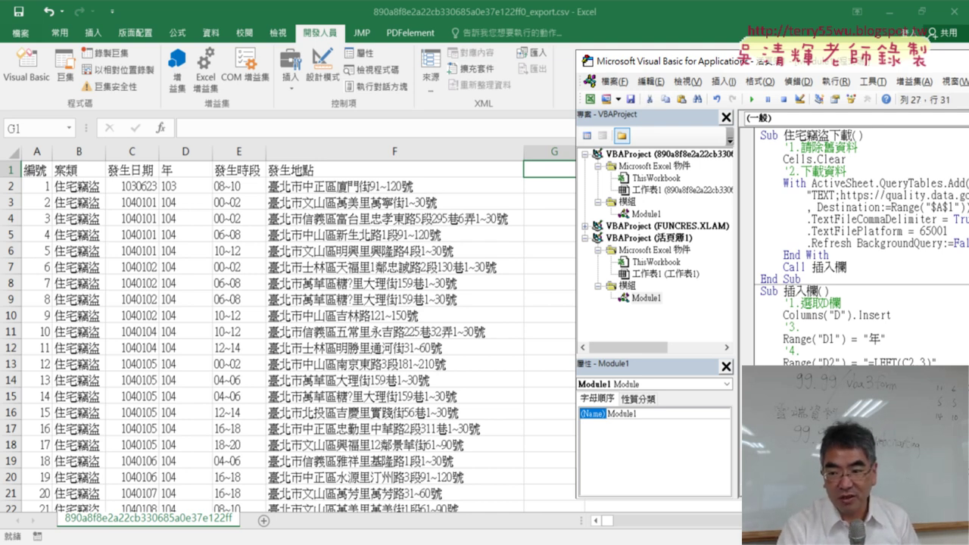
# Step: Enter the header 區 in worksheet cell G1
pyautogui.click(546, 168)
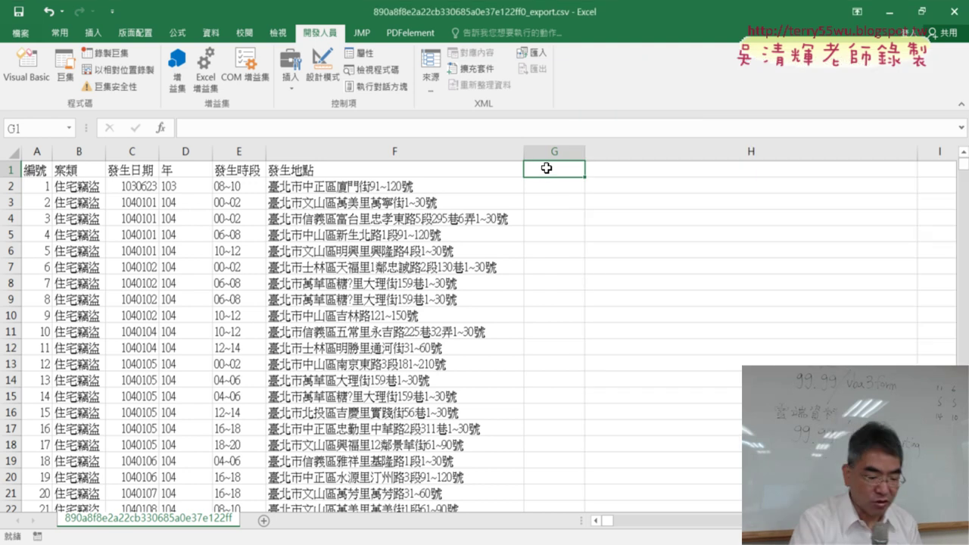
pyautogui.write('區')
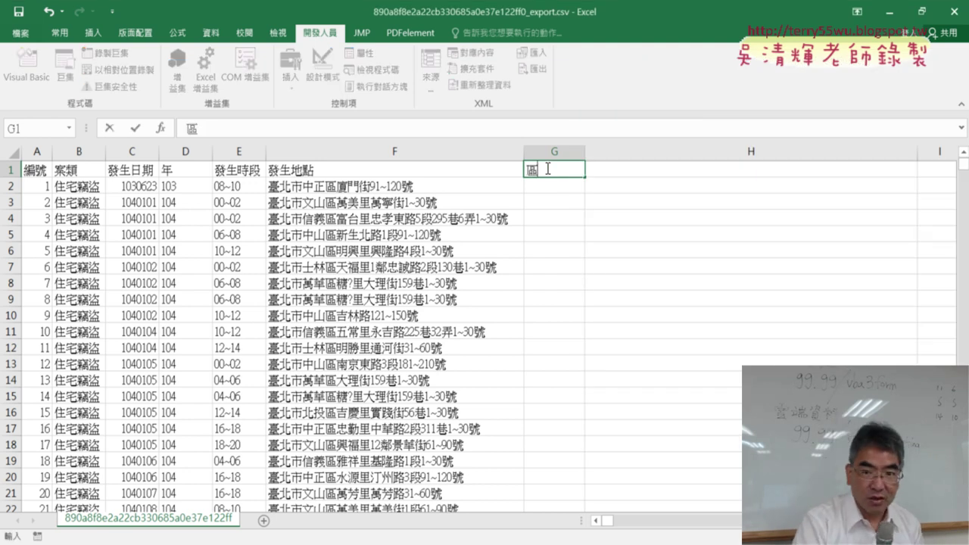
pyautogui.press('Return')
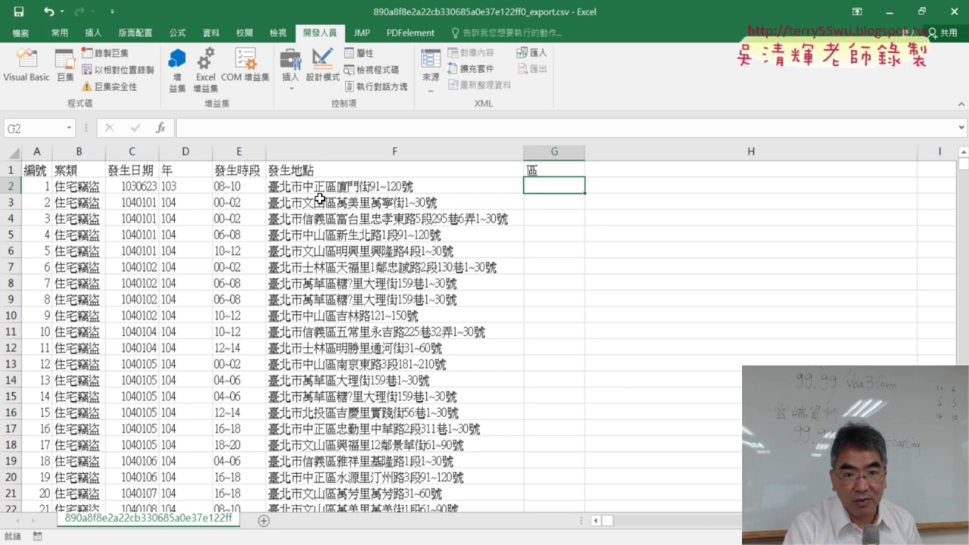
# Step: Pick the MID function from the 文字 category for cell G2
pyautogui.click(163, 128)
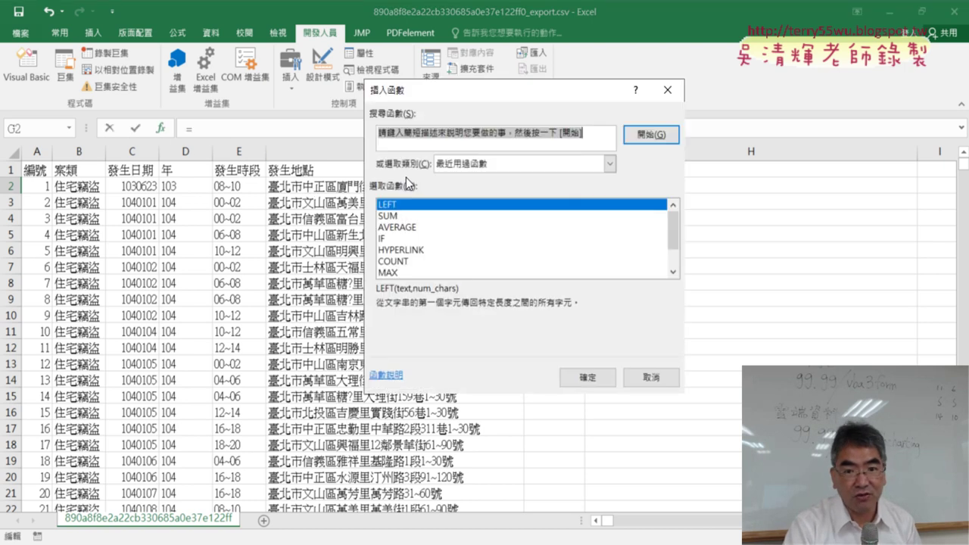
pyautogui.click(501, 165)
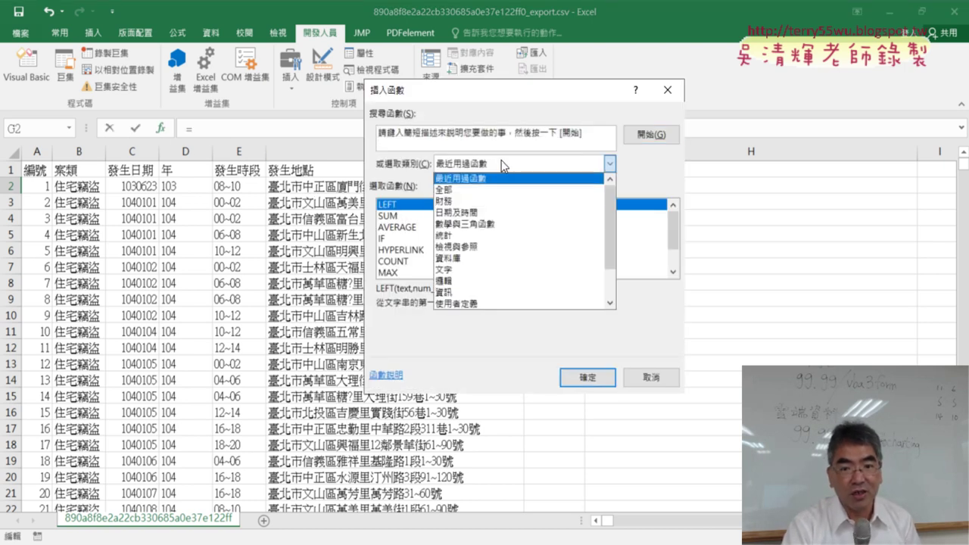
pyautogui.click(504, 270)
pyautogui.scroll(-4, 676, 260)
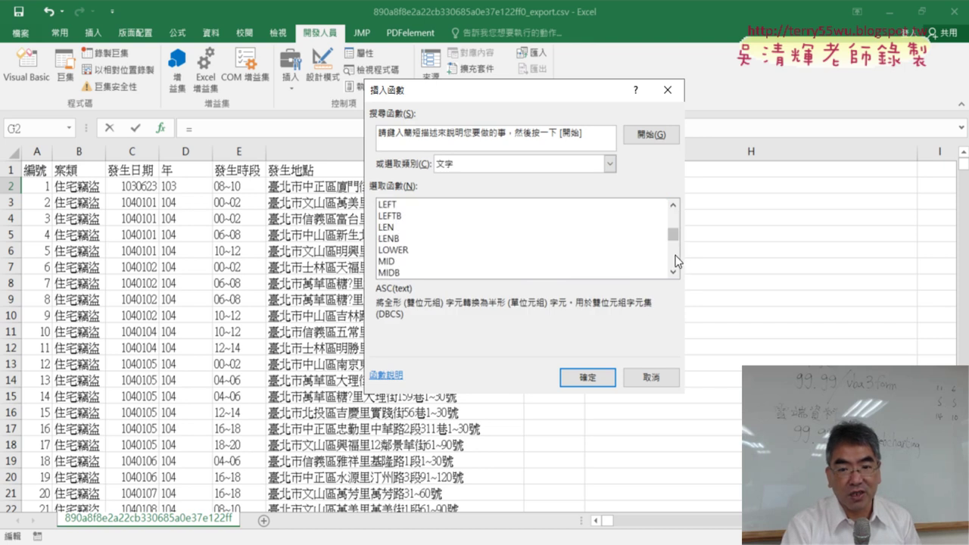
pyautogui.click(390, 262)
pyautogui.click(587, 377)
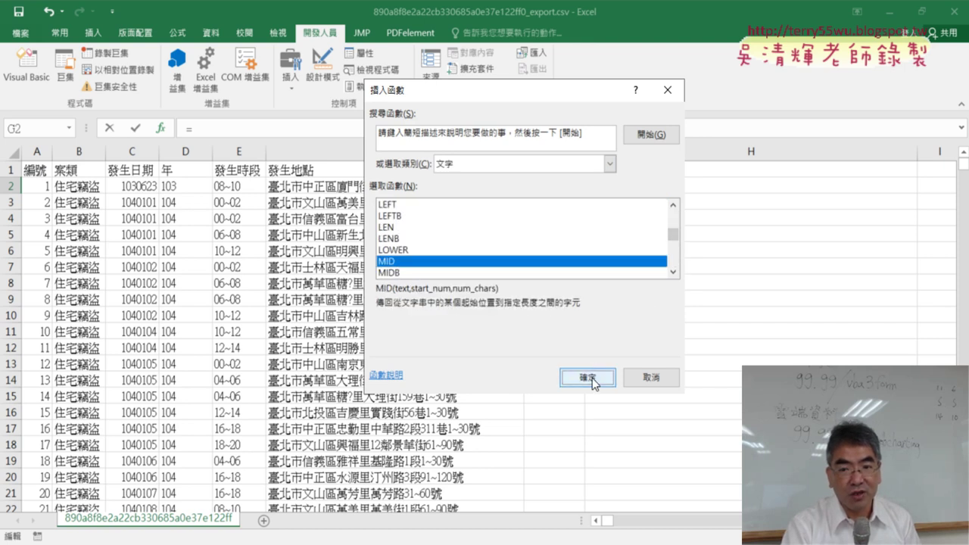
# Step: Set MID's arguments to Text F2, Start_num 4, Num_chars 3 and commit it
pyautogui.moveTo(511, 134); pyautogui.dragTo(660, 172)
pyautogui.click(379, 185)
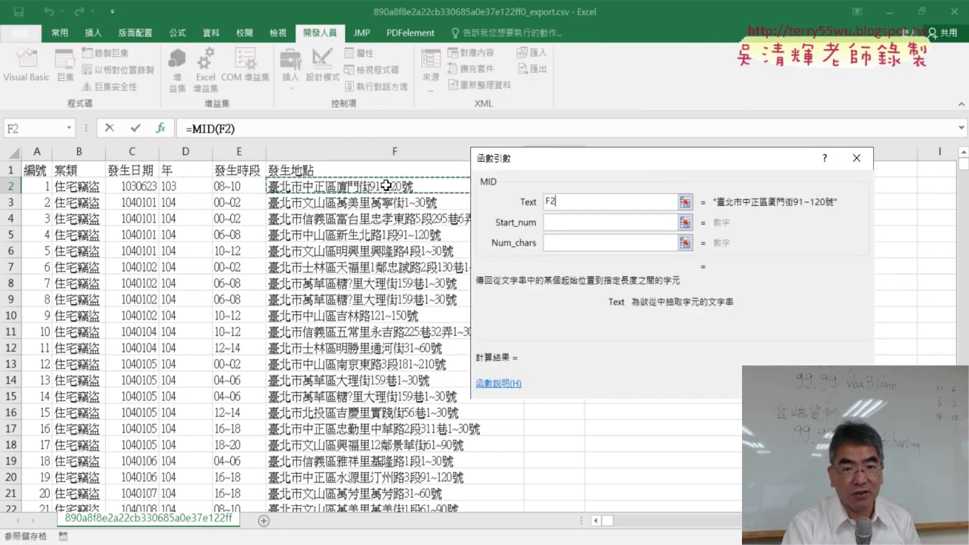
pyautogui.click(566, 221)
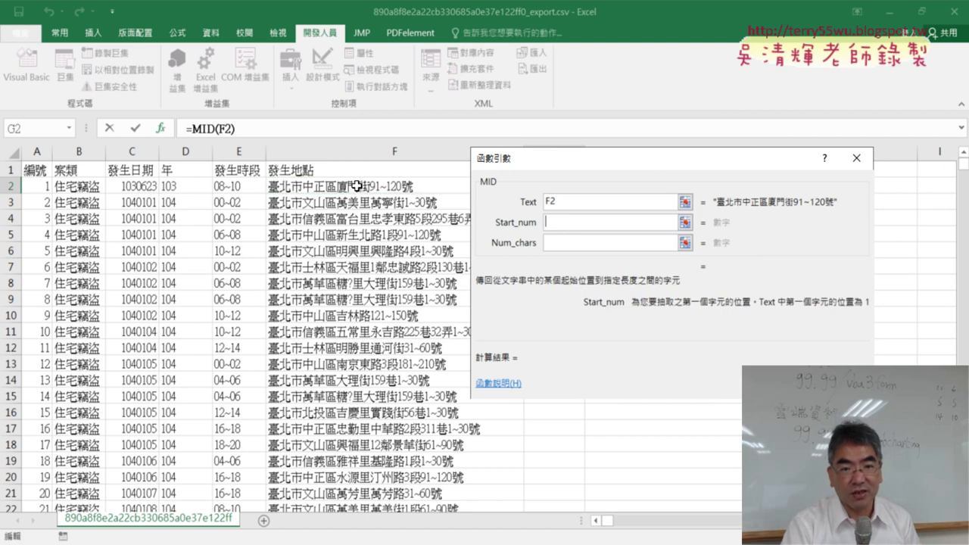
pyautogui.write('4')
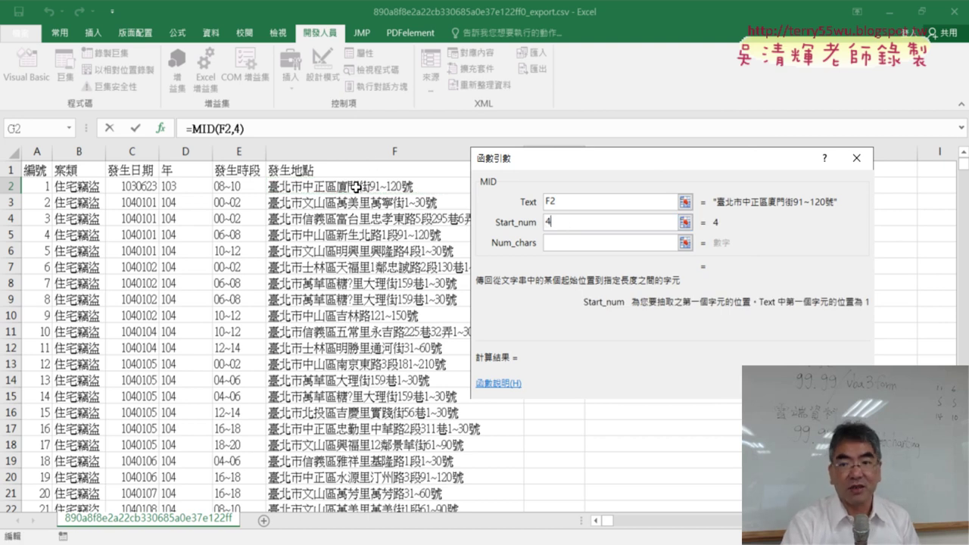
pyautogui.click(555, 244)
pyautogui.write('3')
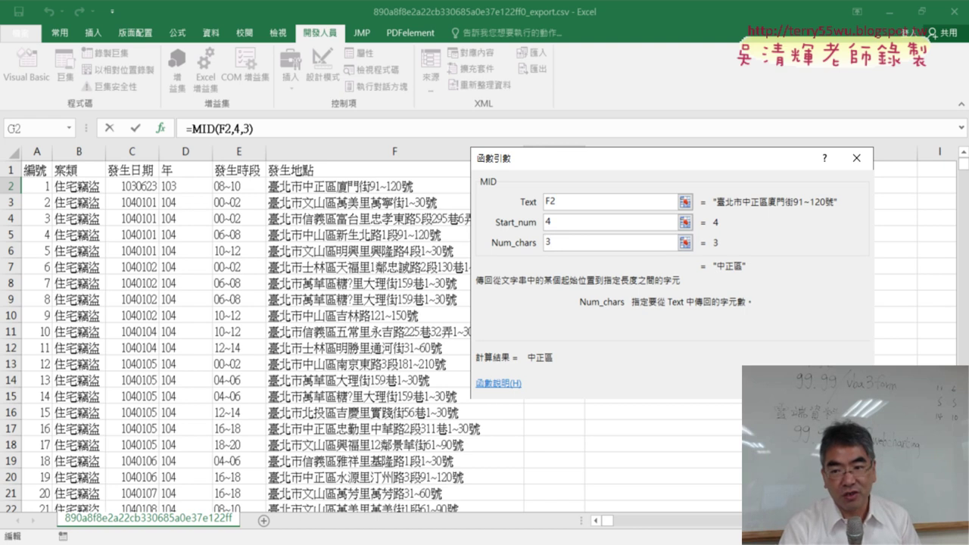
pyautogui.press('Return')
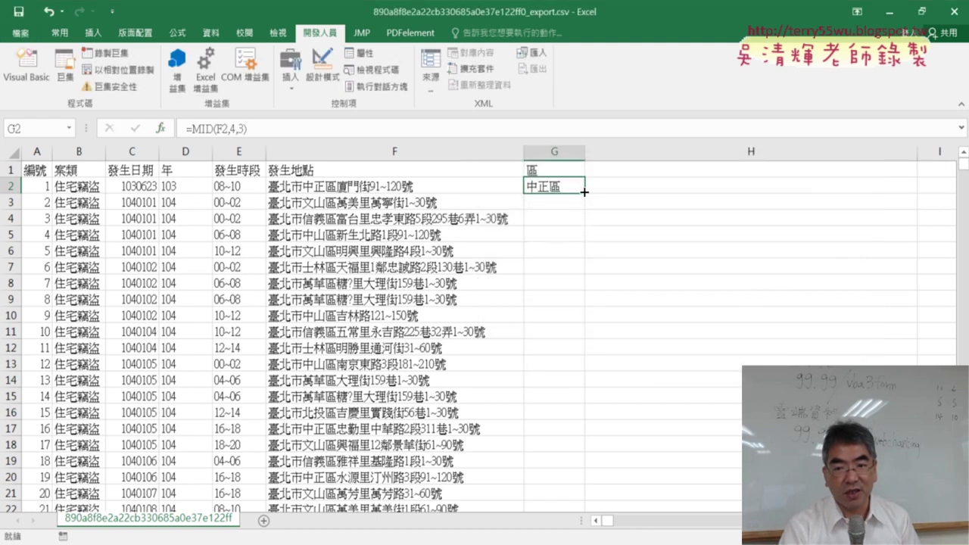
# Step: Fill =MID(F2,4,3) down column G, then copy the formula text from G2's formula bar
pyautogui.doubleClick(584, 193)
pyautogui.click(550, 189)
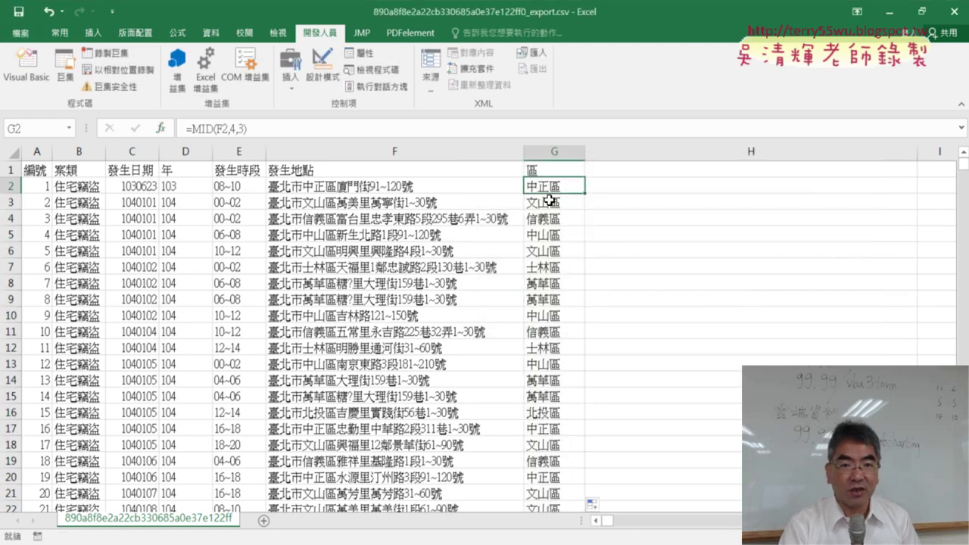
pyautogui.moveTo(273, 130); pyautogui.dragTo(186, 128)
pyautogui.rightClick(215, 131)
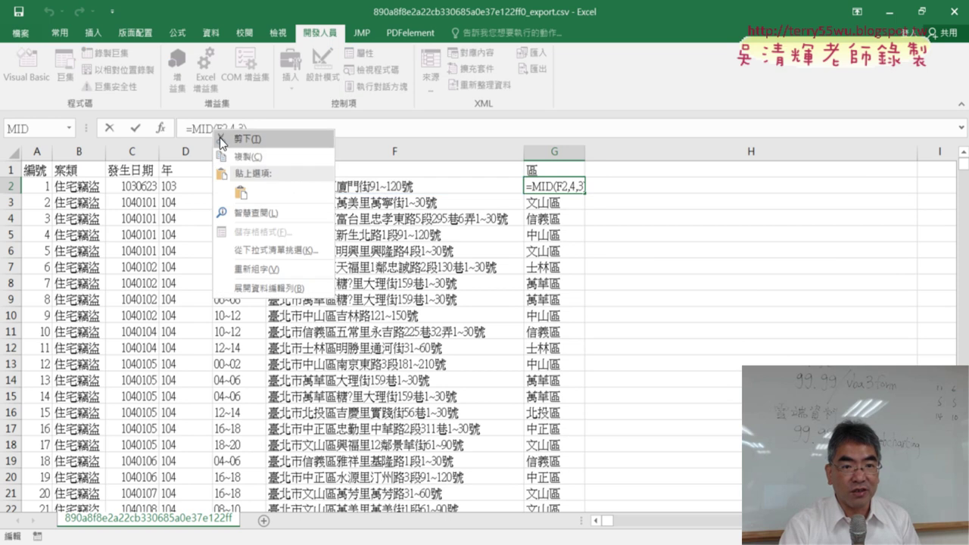
pyautogui.click(242, 156)
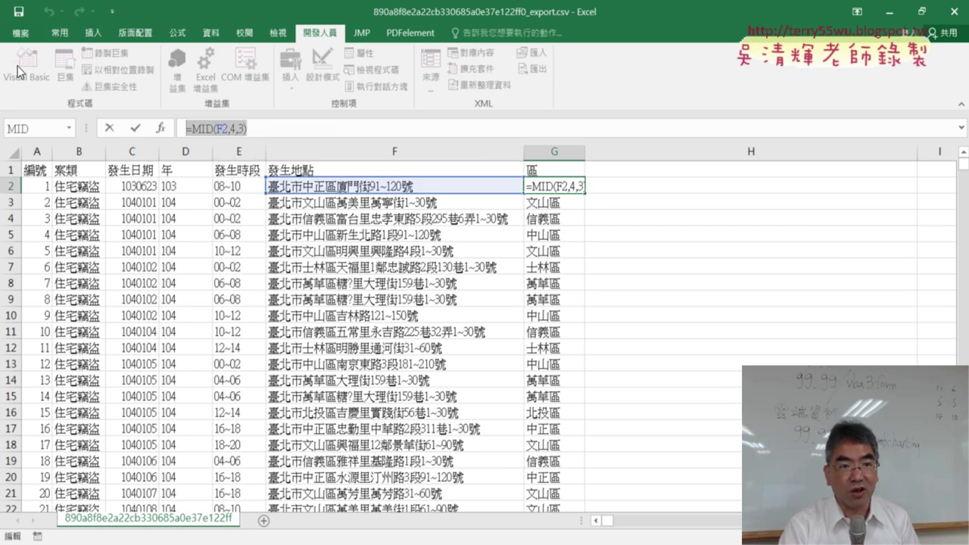
pyautogui.click(111, 130)
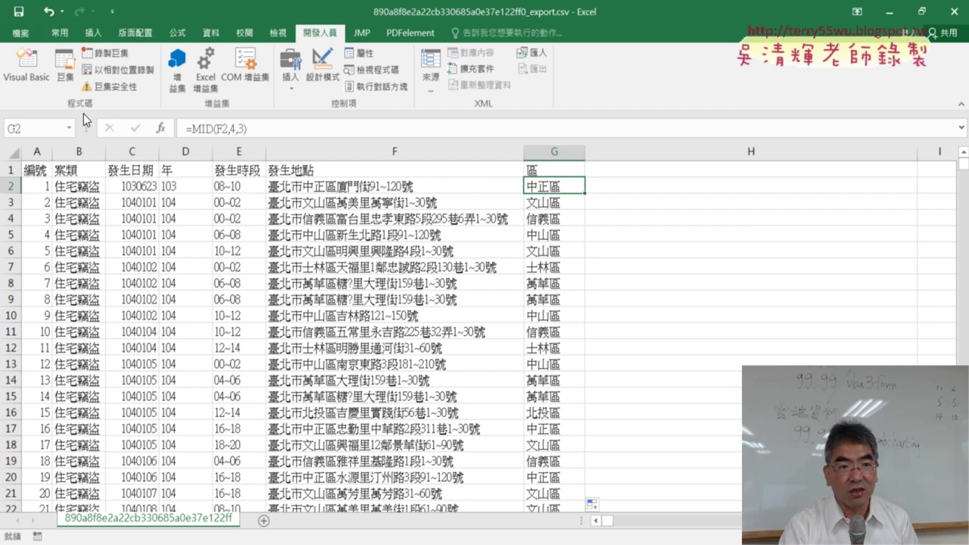
# Step: Replace LEFT(C2,3) in the copied code block with the pasted MID(F2,4,3) formula
pyautogui.click(30, 85)
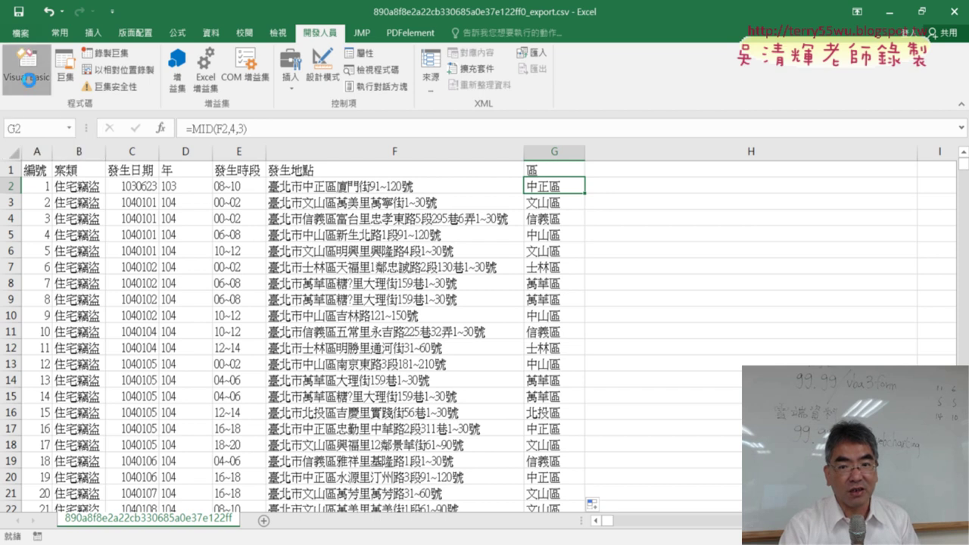
pyautogui.moveTo(636, 61); pyautogui.dragTo(294, 39)
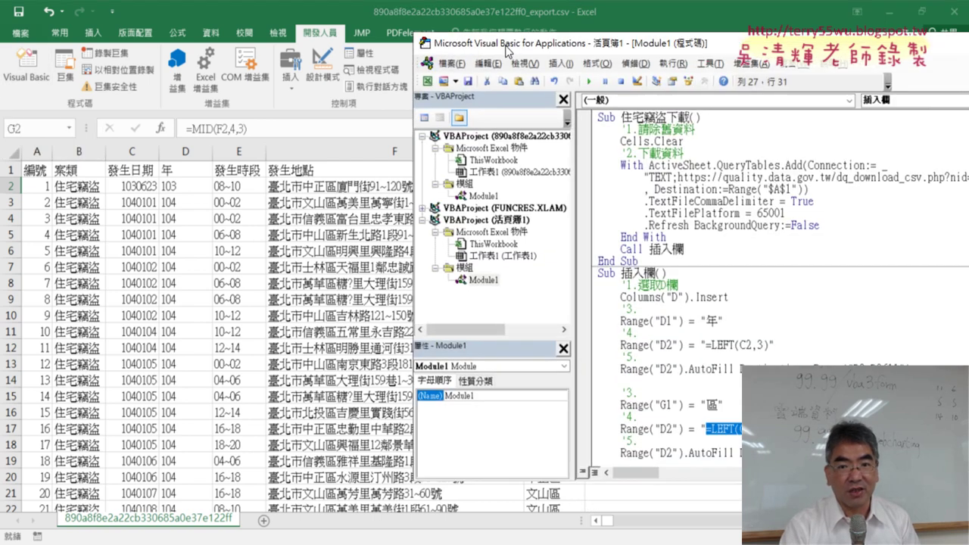
pyautogui.rightClick(564, 429)
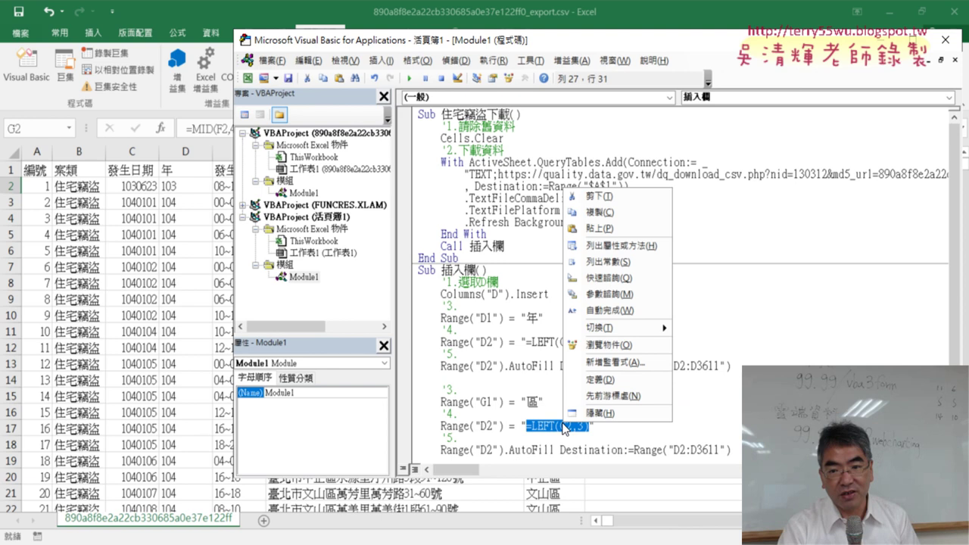
pyautogui.click(603, 224)
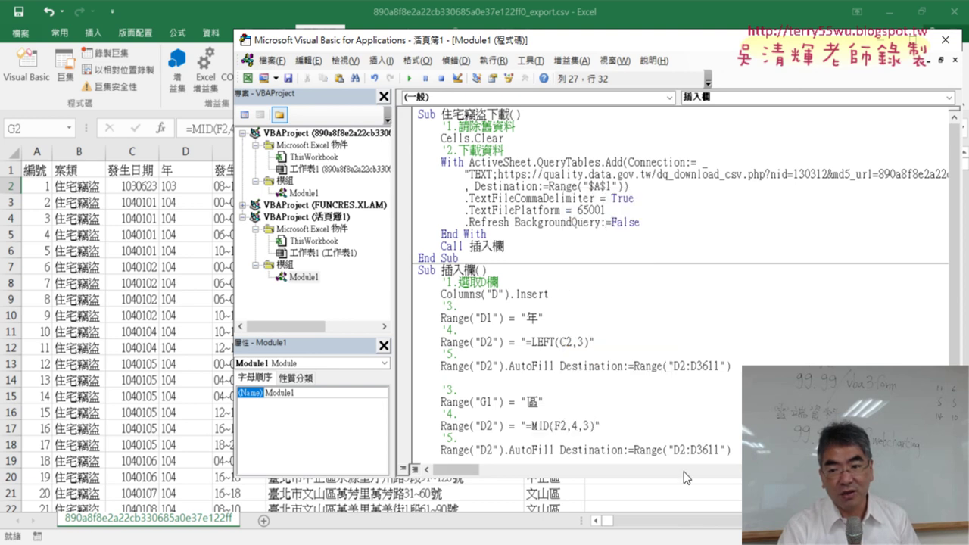
# Step: Change the copied formula cell and AutoFill source to G2 and the fill range to G2:G3611
pyautogui.moveTo(680, 449); pyautogui.dragTo(674, 449)
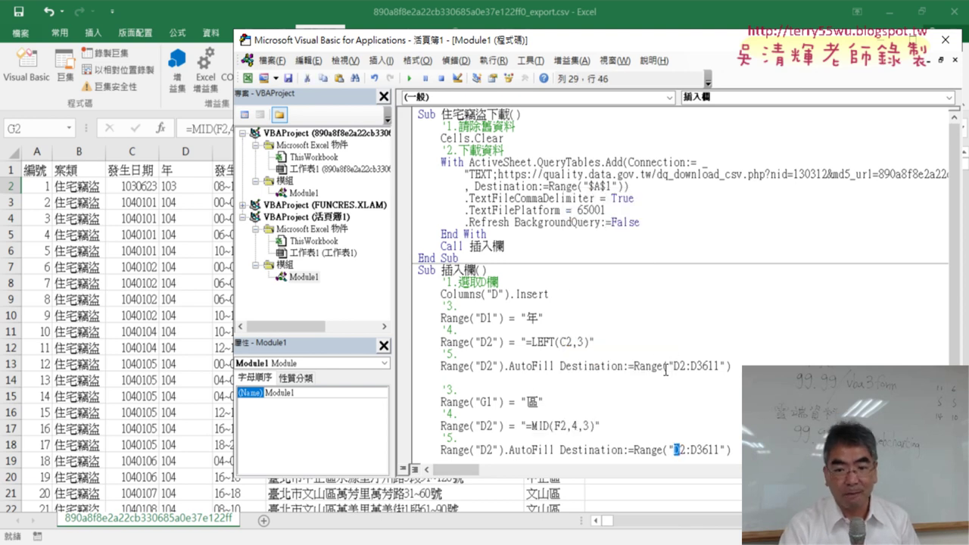
pyautogui.moveTo(489, 425); pyautogui.dragTo(481, 426)
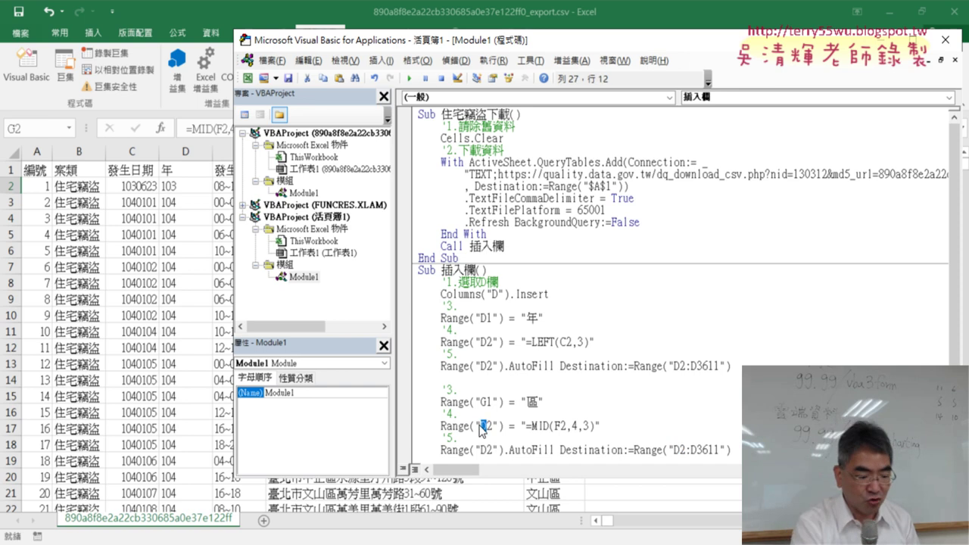
pyautogui.write('G')
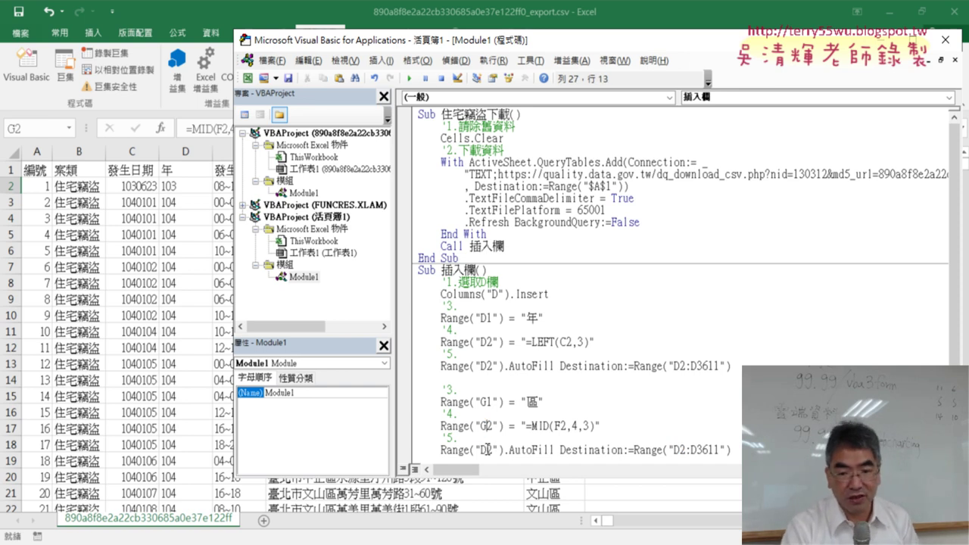
pyautogui.moveTo(489, 450); pyautogui.dragTo(482, 450)
pyautogui.write('G')
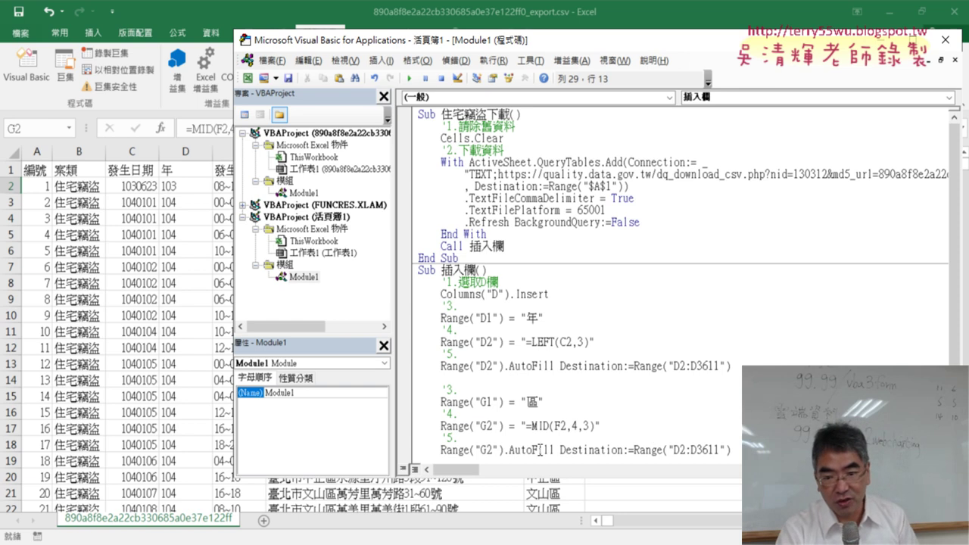
pyautogui.moveTo(681, 450); pyautogui.dragTo(674, 449)
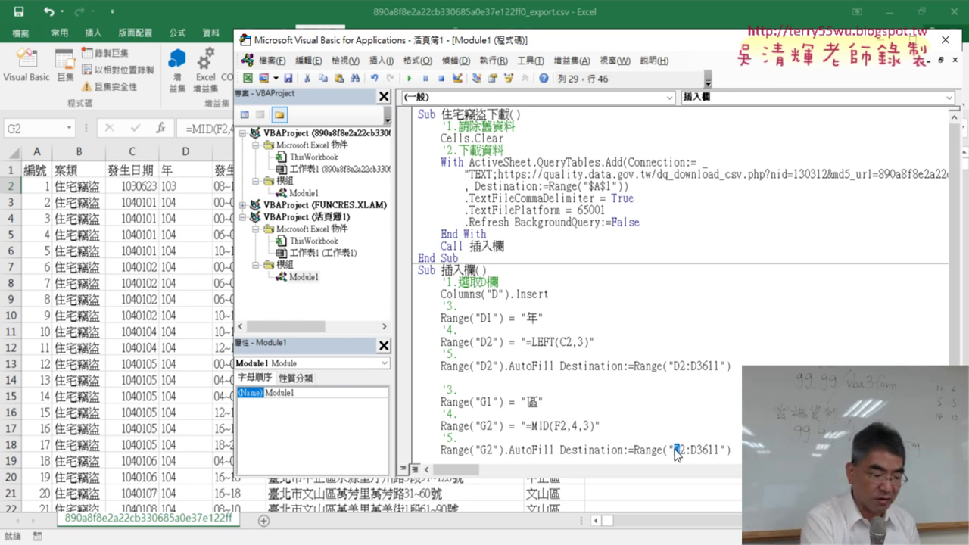
pyautogui.write('G')
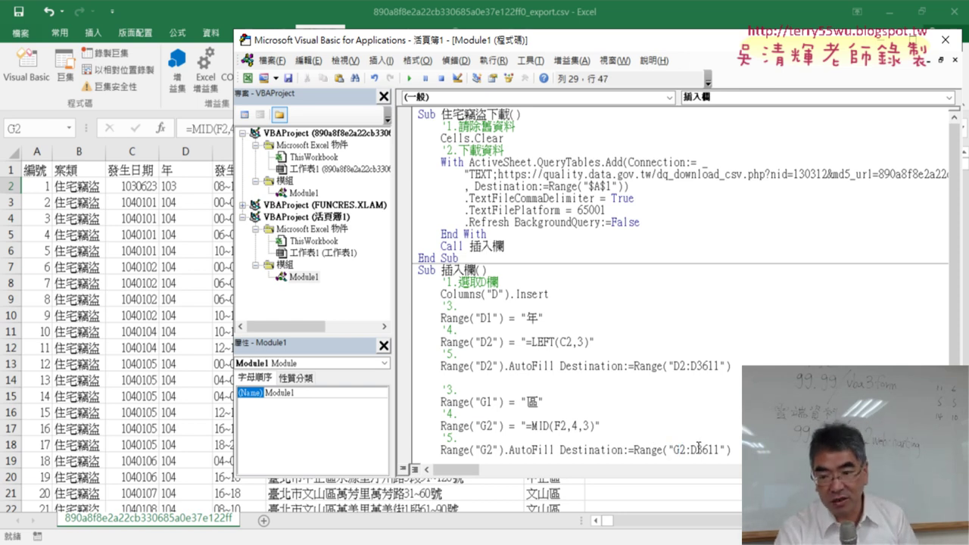
pyautogui.click(697, 450)
pyautogui.press('BackSpace')
pyautogui.write('G')
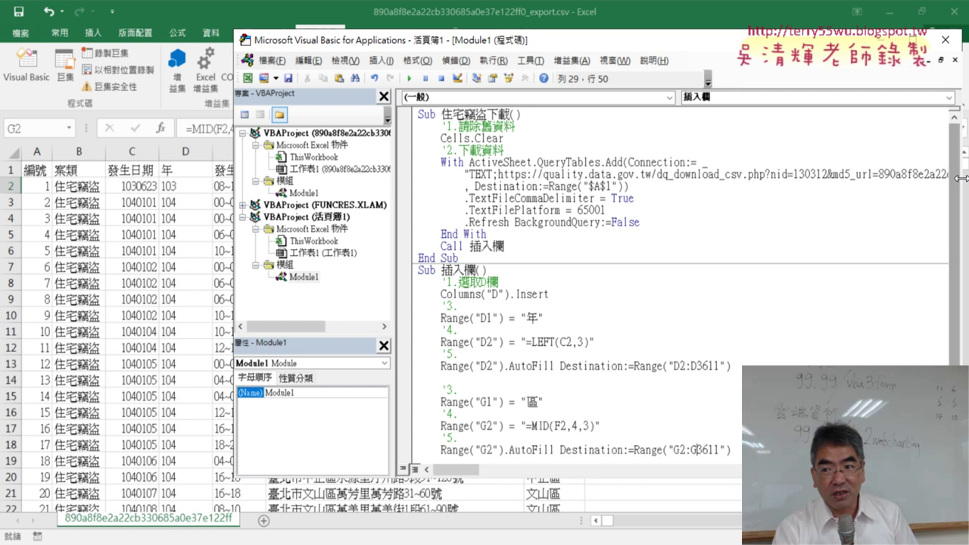
pyautogui.moveTo(961, 182); pyautogui.dragTo(793, 197)
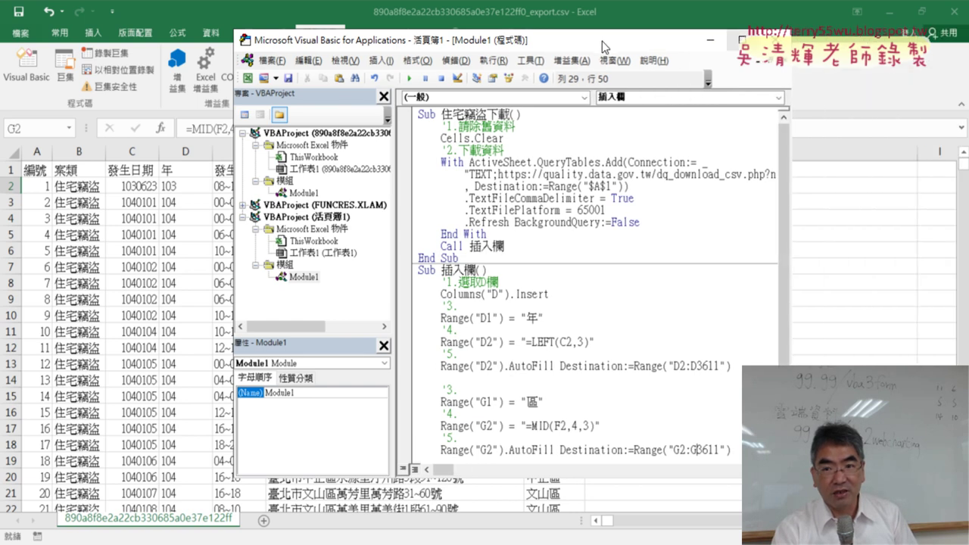
pyautogui.moveTo(601, 43); pyautogui.dragTo(314, 47)
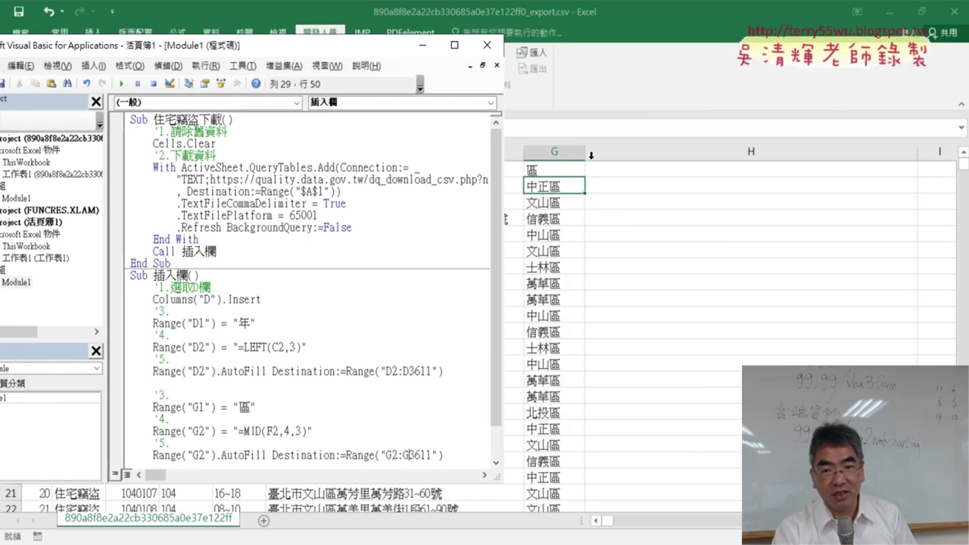
# Step: Delete the old 區 column G and 年 column D from the worksheet
pyautogui.click(554, 151)
pyautogui.rightClick(562, 233)
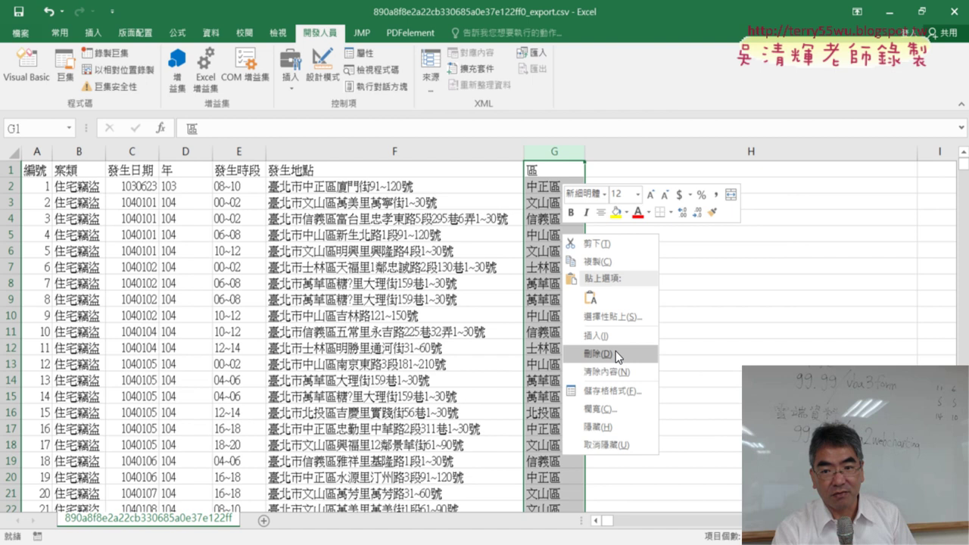
pyautogui.click(598, 408)
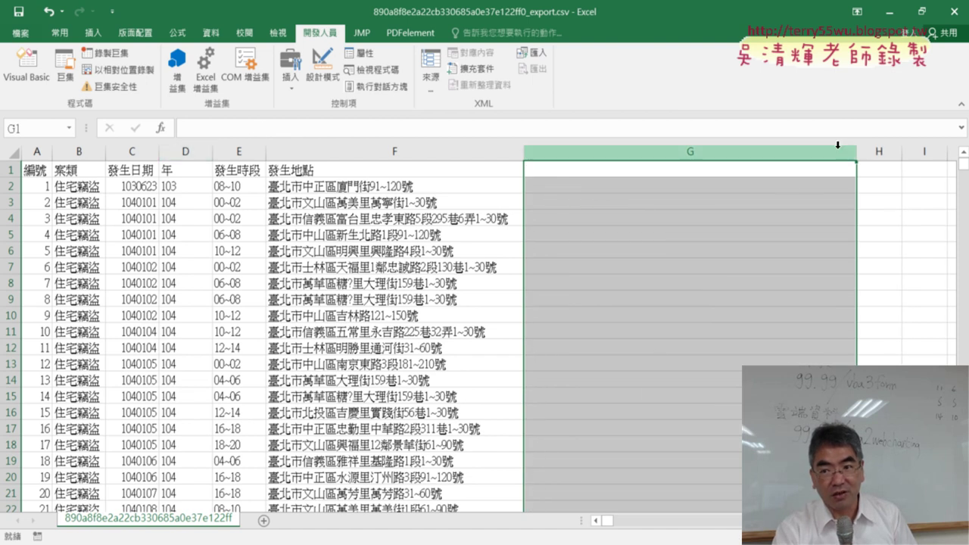
pyautogui.moveTo(856, 155); pyautogui.dragTo(591, 158)
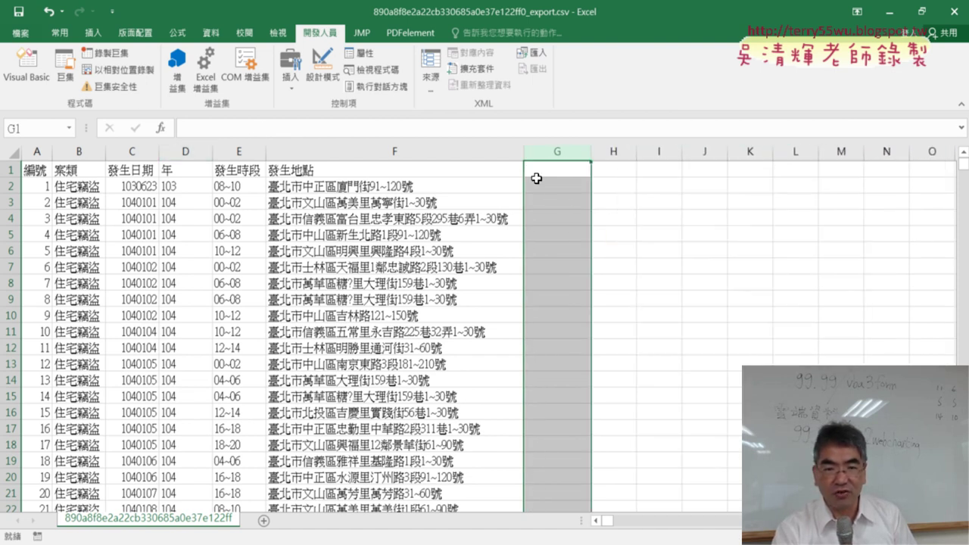
pyautogui.click(26, 67)
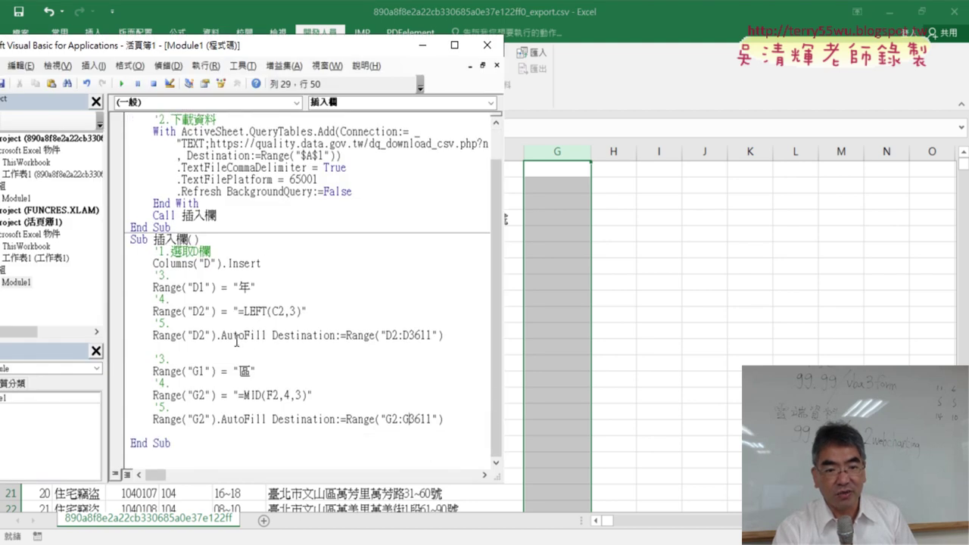
pyautogui.moveTo(288, 48); pyautogui.dragTo(571, 63)
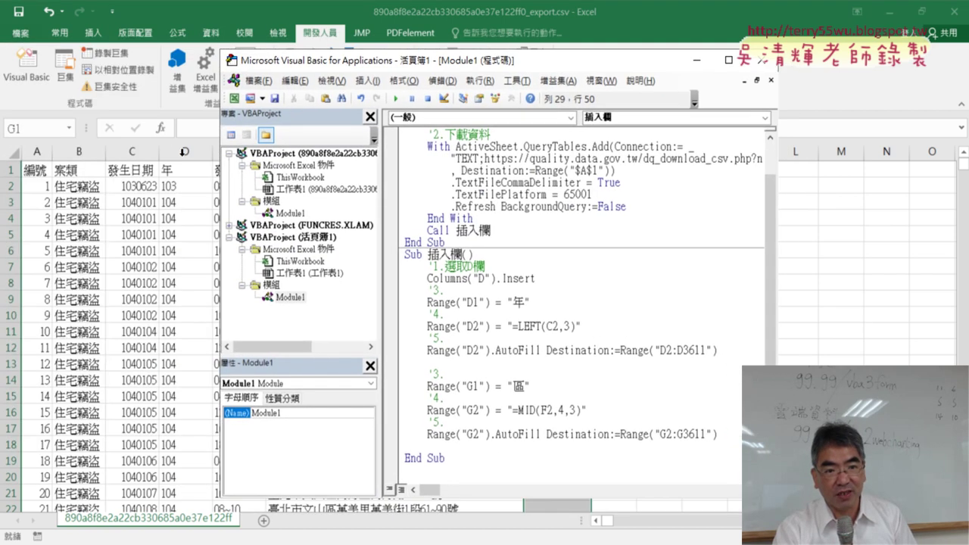
pyautogui.click(184, 152)
pyautogui.rightClick(184, 154)
pyautogui.click(208, 272)
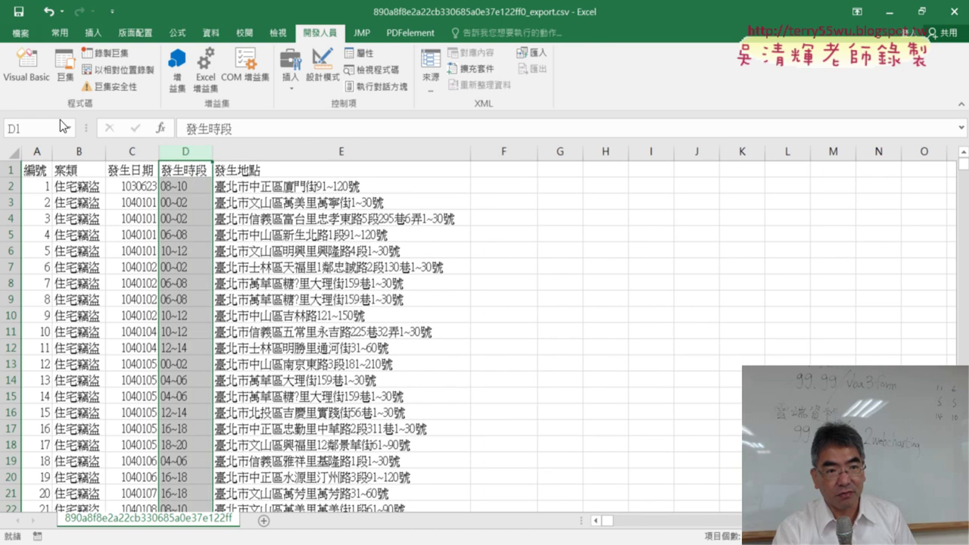
# Step: Run the 插入欄 macro and check the regenerated 年 and 區 columns
pyautogui.click(26, 66)
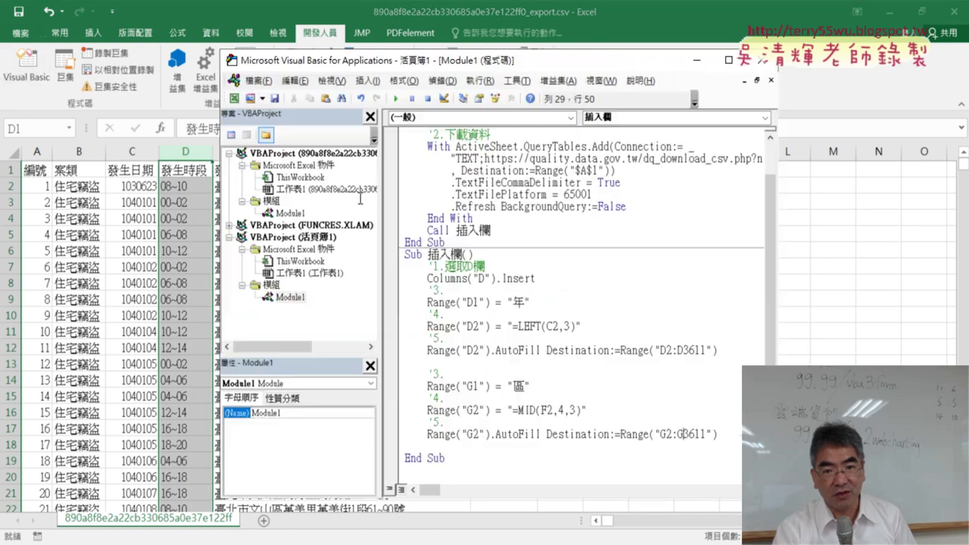
pyautogui.click(395, 99)
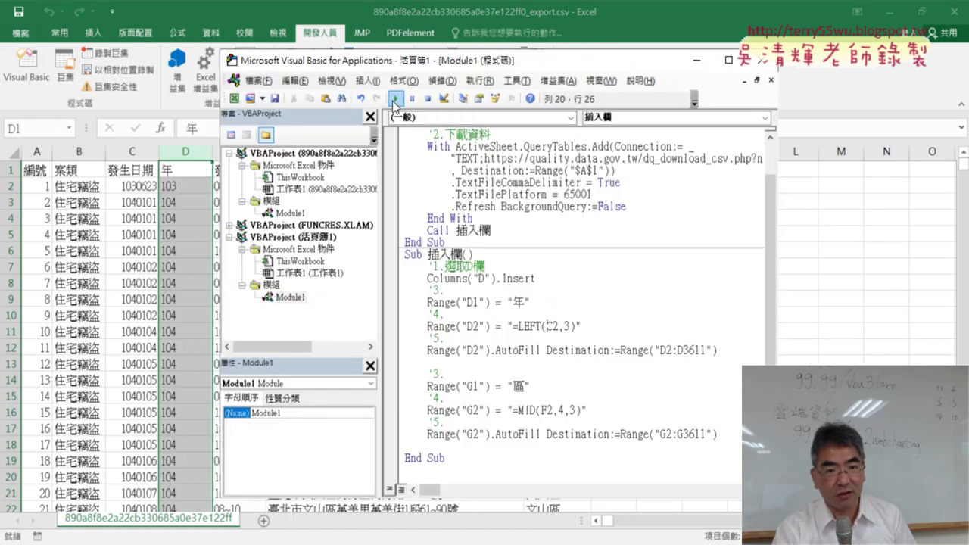
pyautogui.click(697, 59)
pyautogui.click(183, 154)
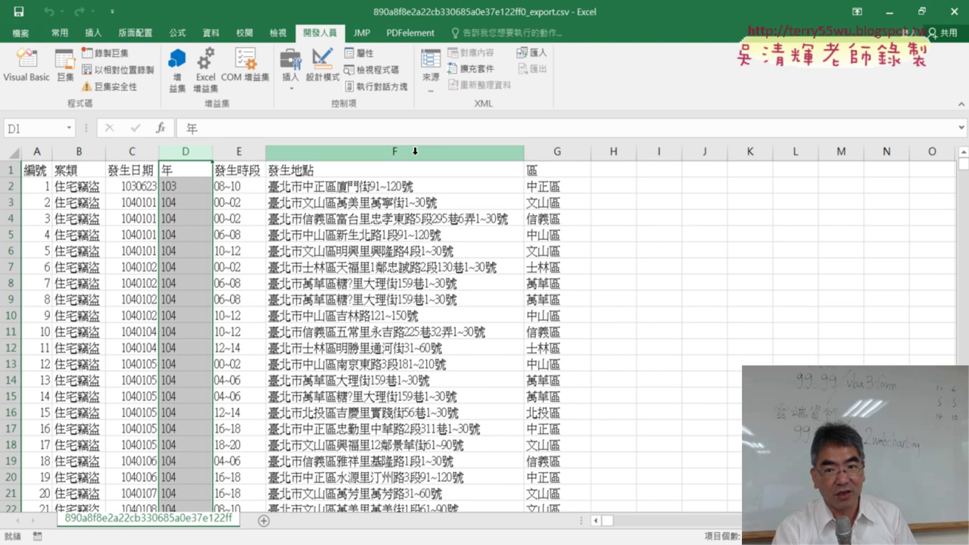
pyautogui.click(549, 148)
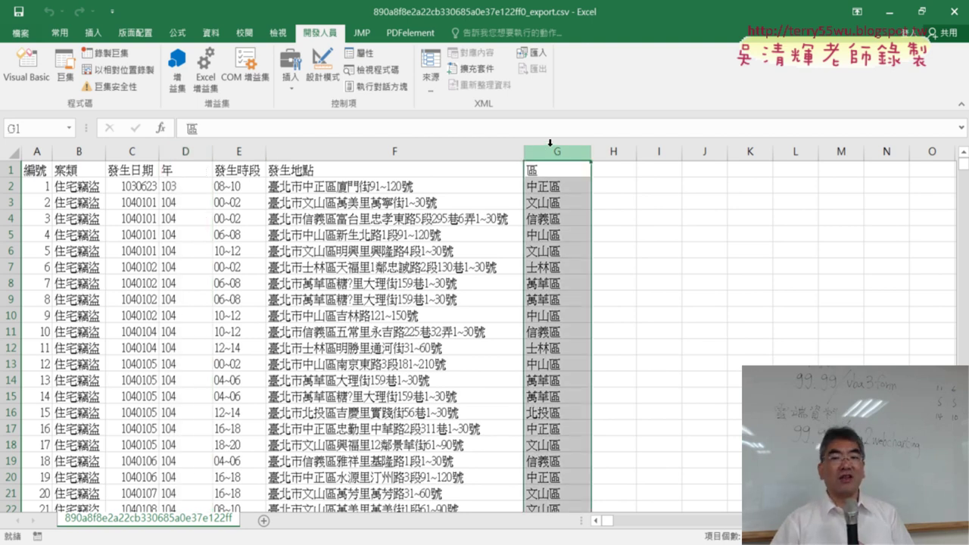
pyautogui.click(622, 173)
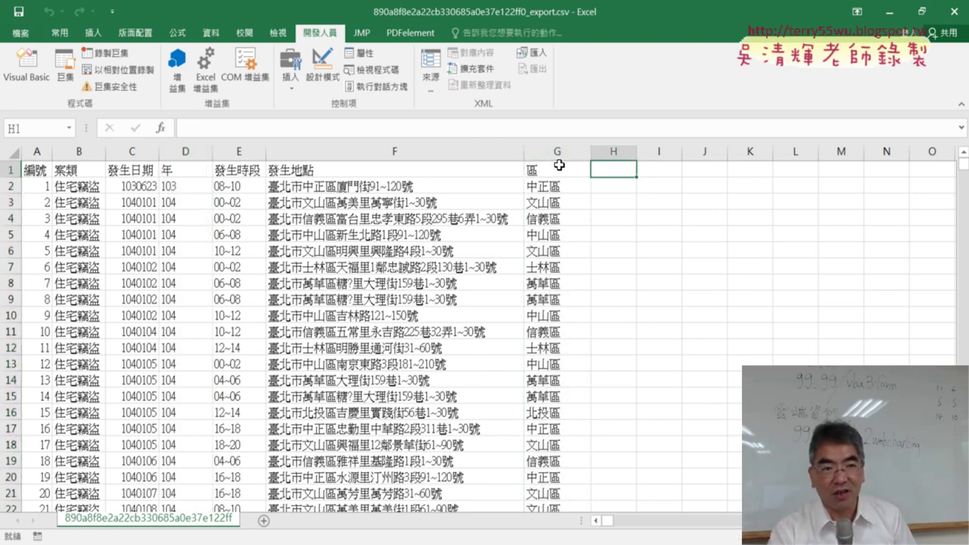
pyautogui.click(34, 71)
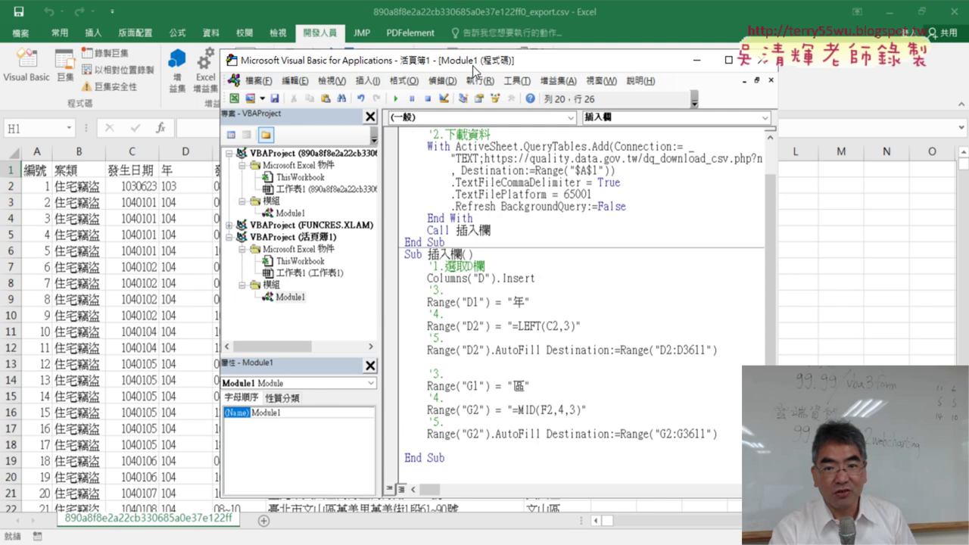
# Step: Maximize the VBA editor, highlight the column D insert, 年 header and LEFT lines, then switch to the Google Docs notes
pyautogui.doubleClick(473, 60)
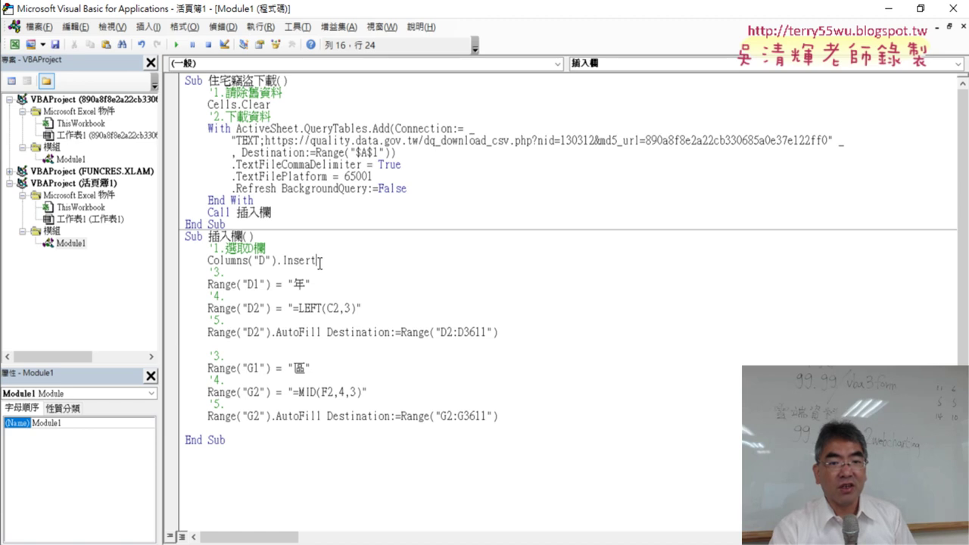
pyautogui.moveTo(318, 261); pyautogui.dragTo(184, 261)
pyautogui.moveTo(324, 284); pyautogui.dragTo(182, 284)
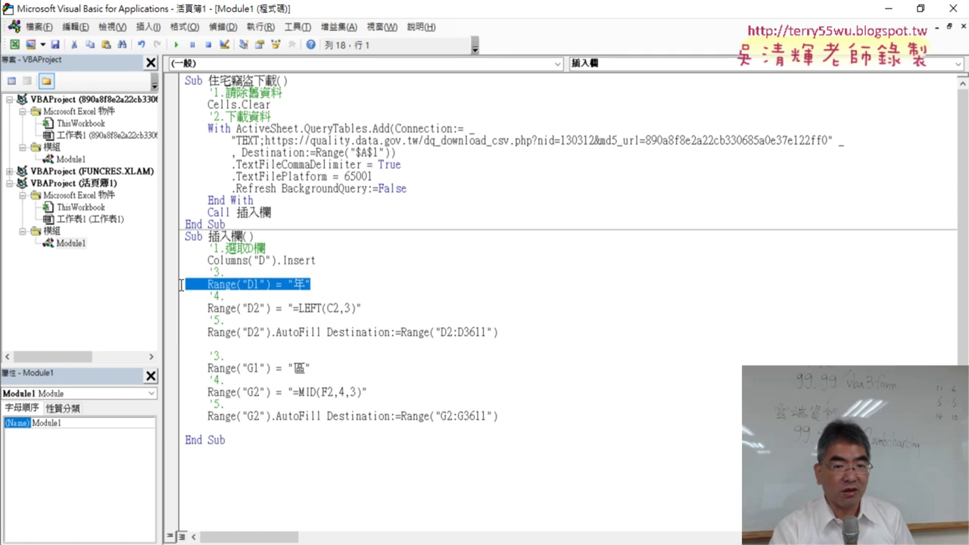
pyautogui.moveTo(364, 308); pyautogui.dragTo(191, 307)
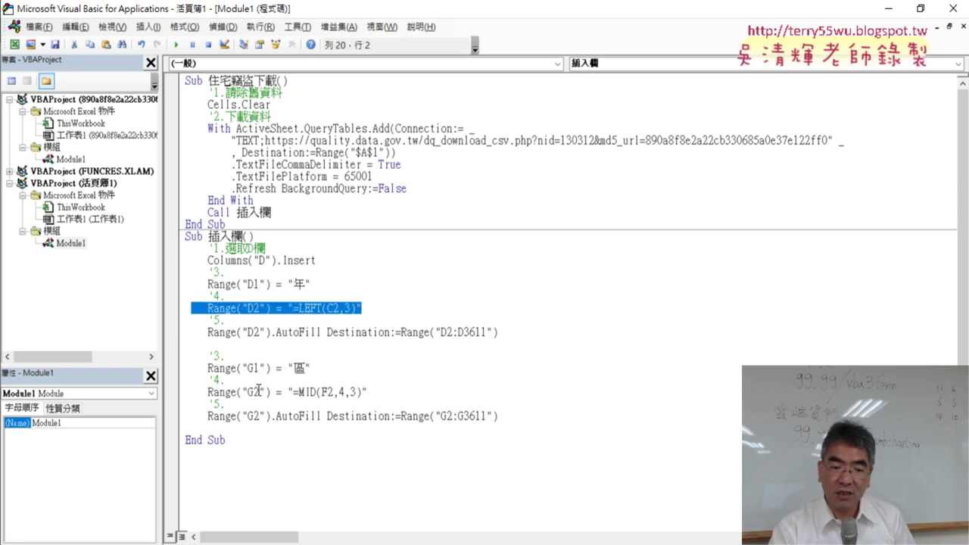
pyautogui.click(229, 496)
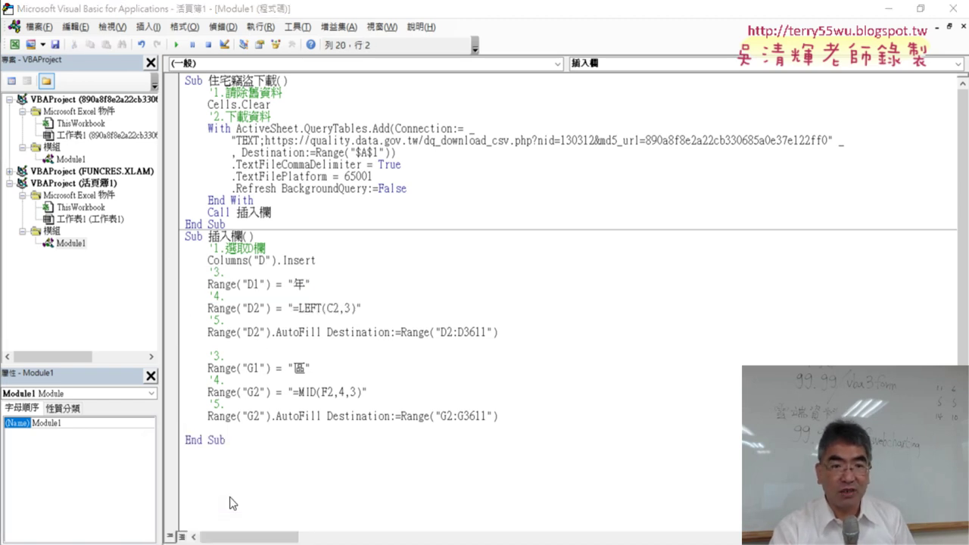
pyautogui.click(171, 13)
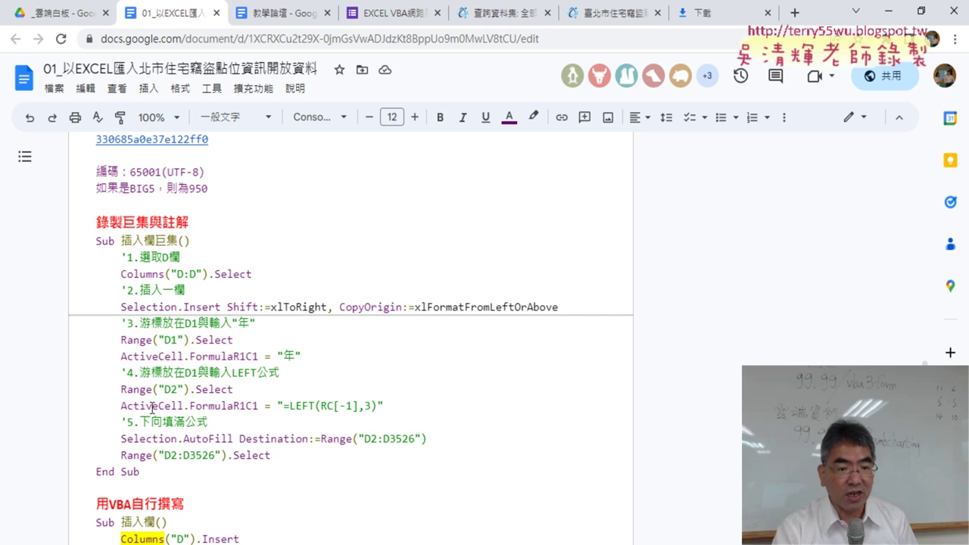
# Step: Scroll the notes and highlight the word Insert under 插入區和路街道兩欄
pyautogui.scroll(-1, 295, 336)
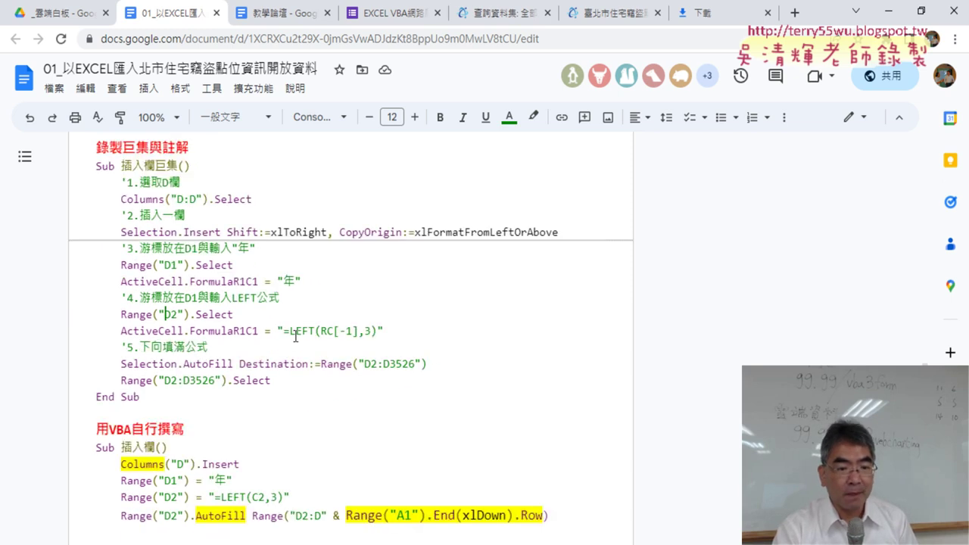
pyautogui.scroll(-2, 295, 336)
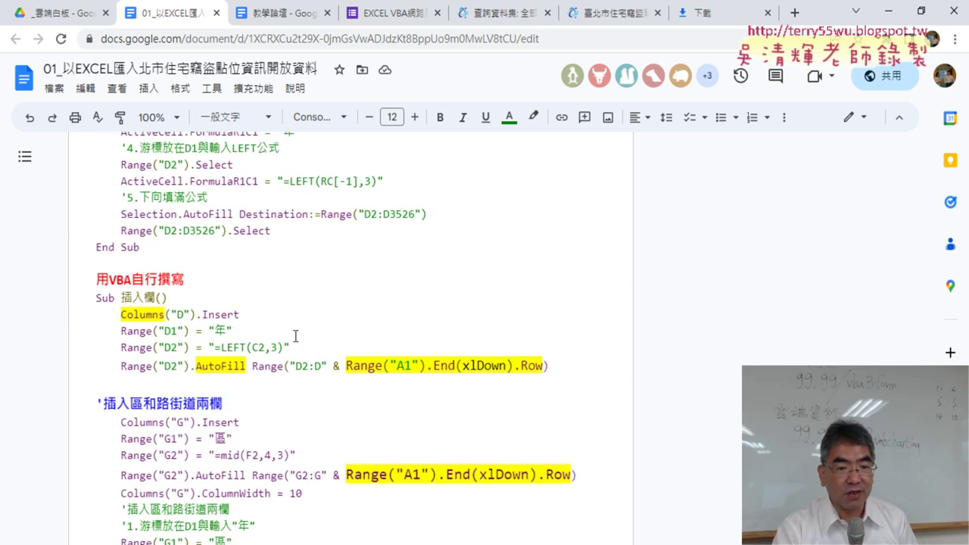
pyautogui.moveTo(244, 314); pyautogui.dragTo(197, 315)
pyautogui.click(221, 347)
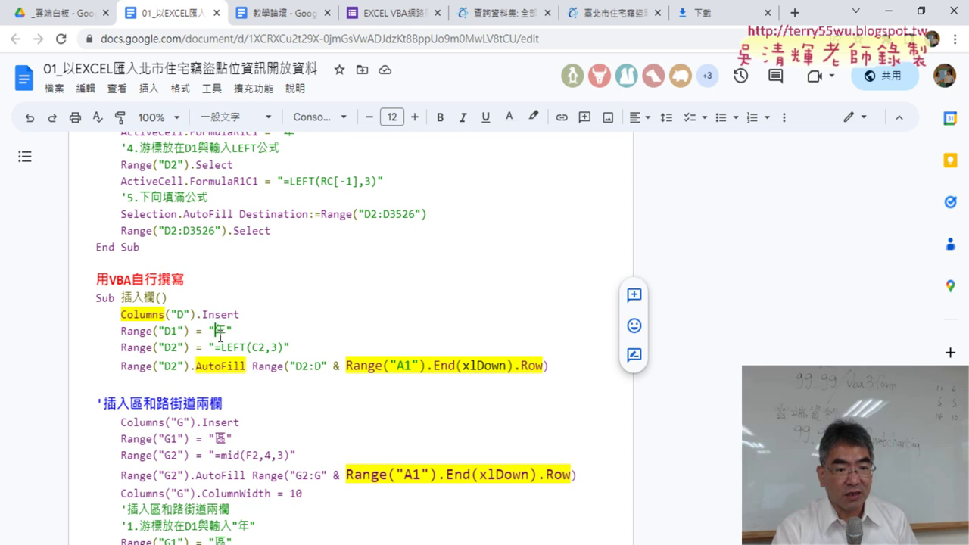
# Step: Delete the five-line Columns("G") code block, then stop the EVO Class broadcast with 停止
pyautogui.scroll(-2, 298, 377)
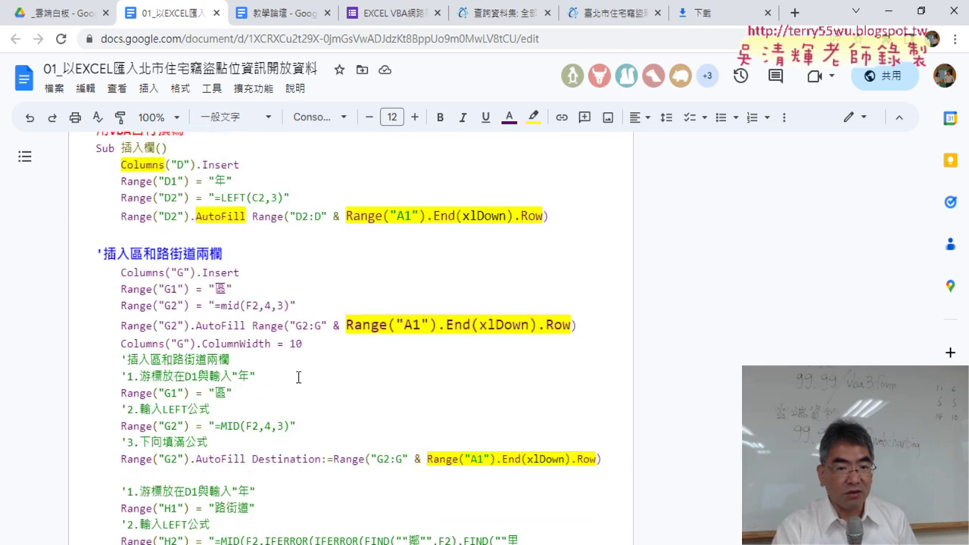
pyautogui.moveTo(121, 272)
pyautogui.mouseDown()
pyautogui.moveTo(319, 311)
pyautogui.moveTo(309, 345)
pyautogui.mouseUp()
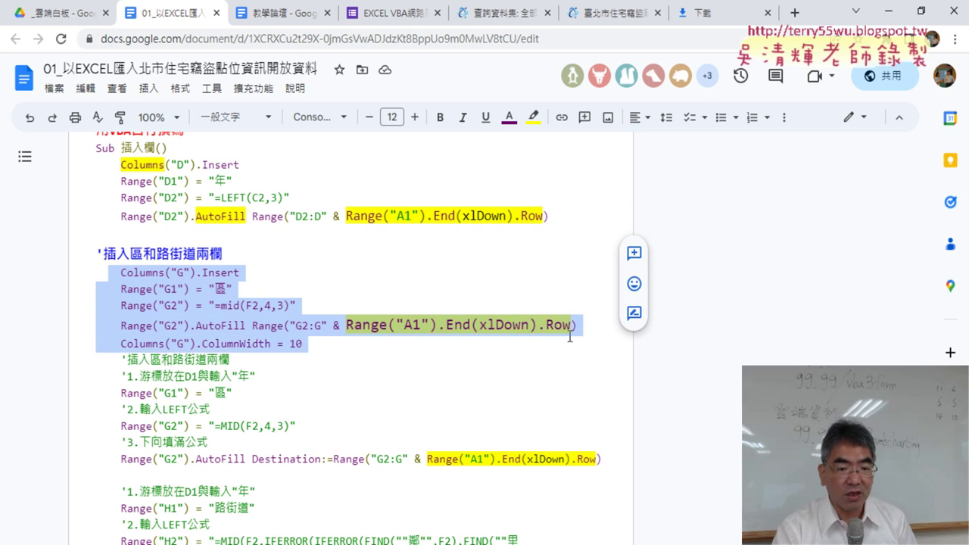
pyautogui.scroll(-1, 392, 363)
pyautogui.press('Delete')
pyautogui.scroll(-1, 258, 453)
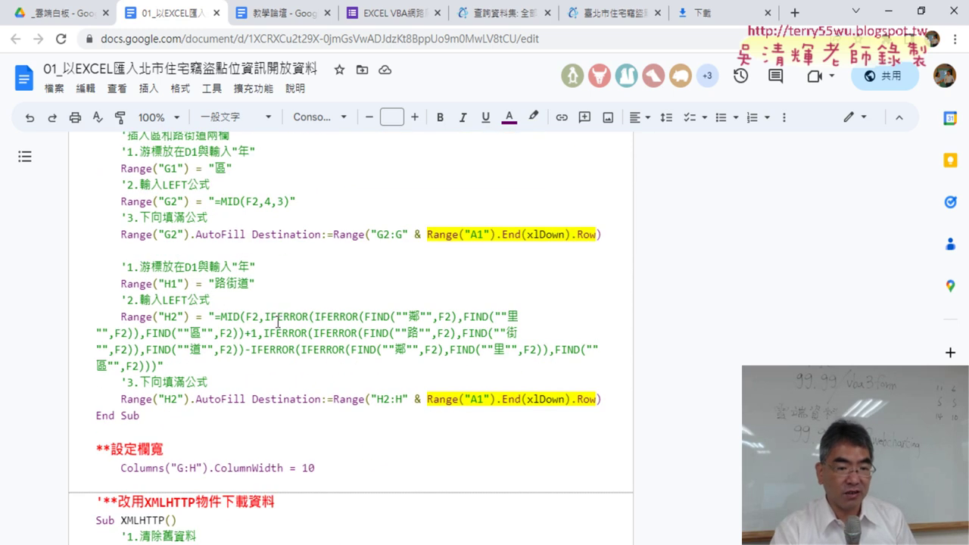
pyautogui.hotkey('alt', 'Tab')
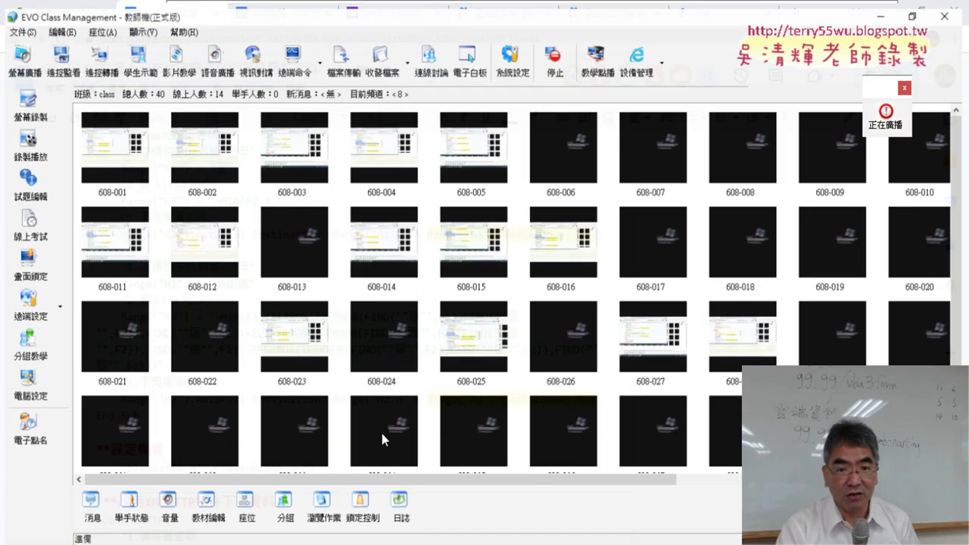
pyautogui.click(558, 66)
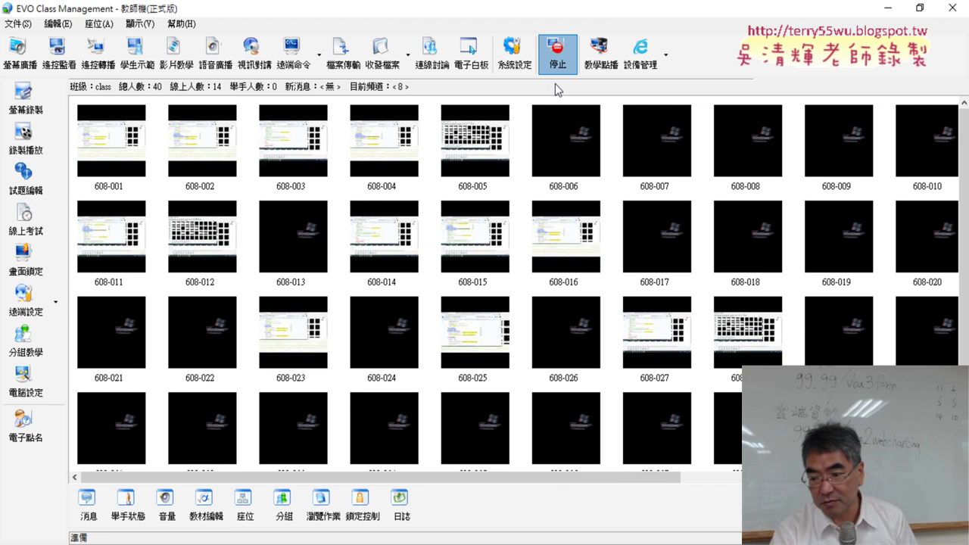